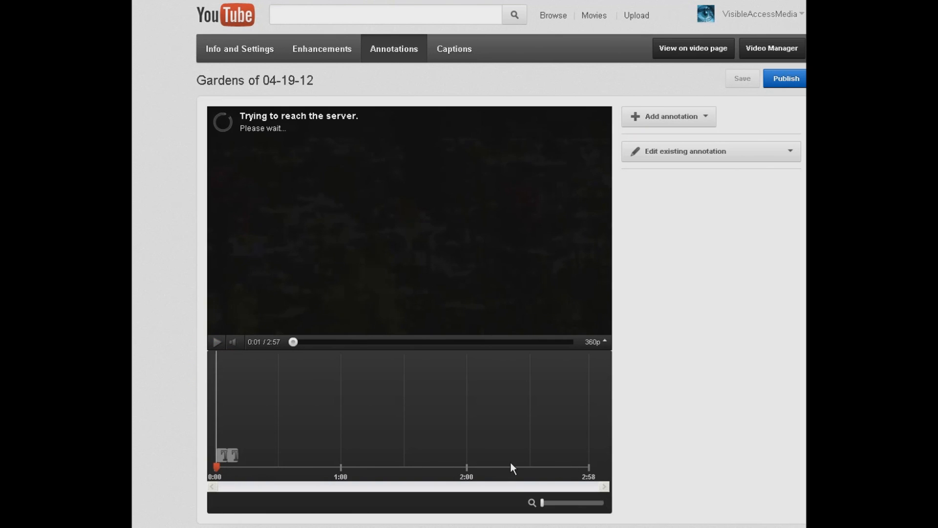
Step: Delete both existing title annotations at the start of the video
left_click(216, 343)
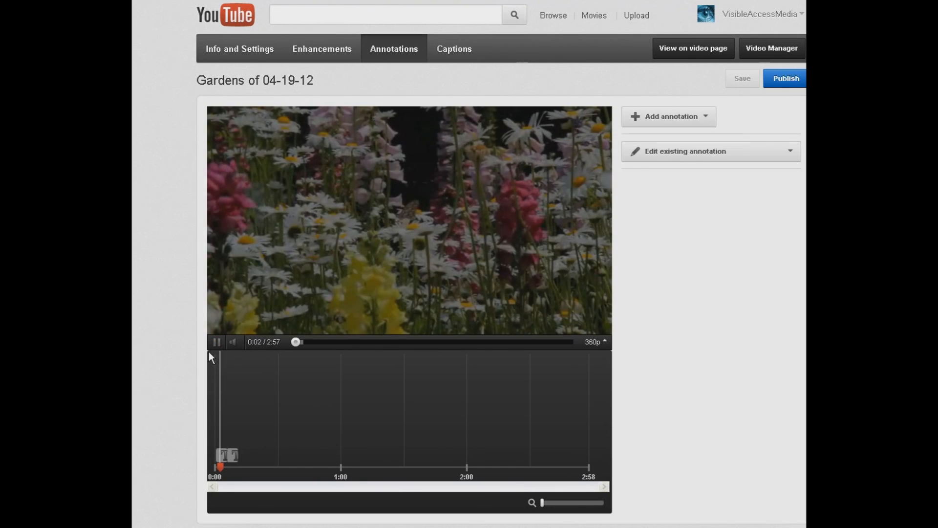
left_click(217, 343)
left_click(233, 454)
key("Delete")
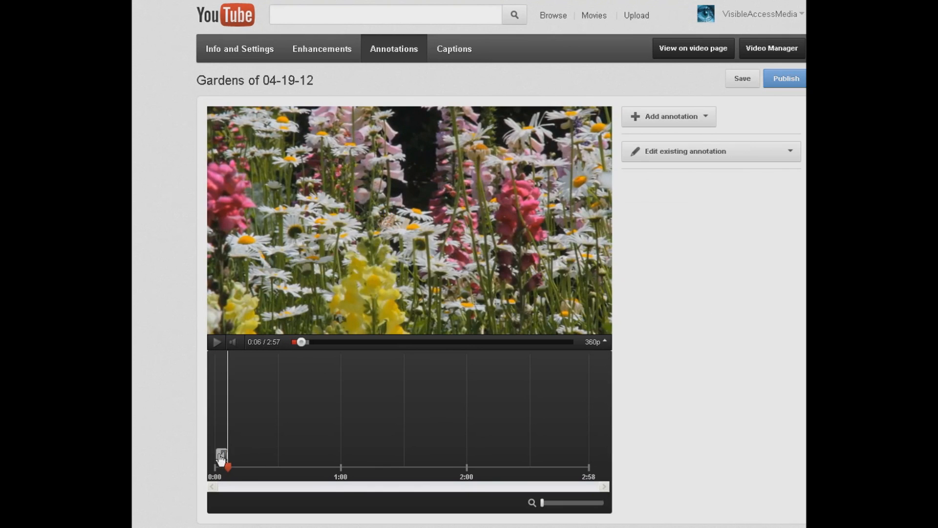
left_click(222, 453)
key("Delete")
Step: Add a title annotation reading "Good Morning" that starts at 0:06
left_click_drag(219, 466, 228, 466)
left_click(674, 122)
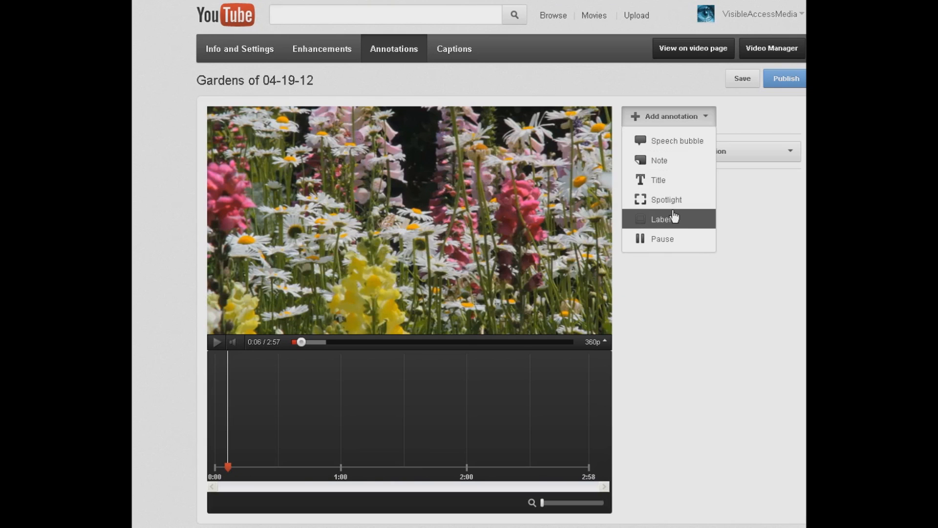
left_click(660, 182)
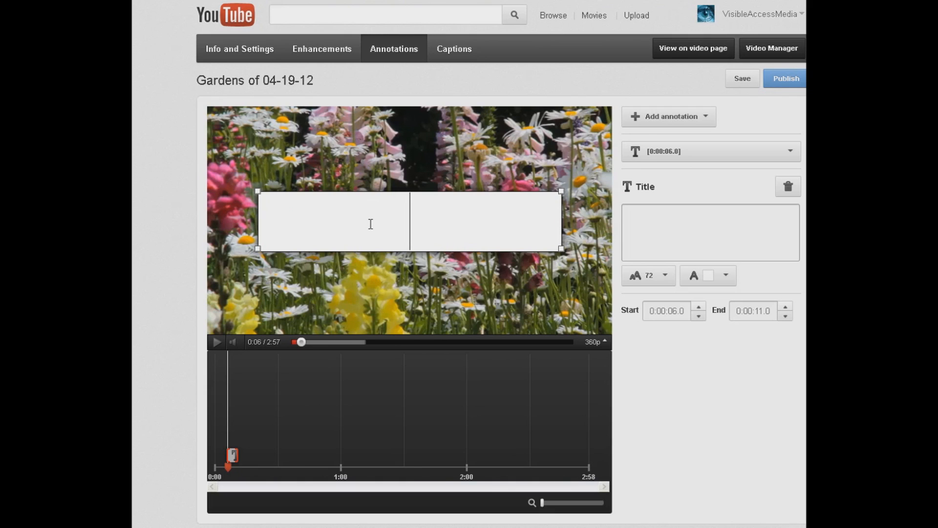
type("Goo")
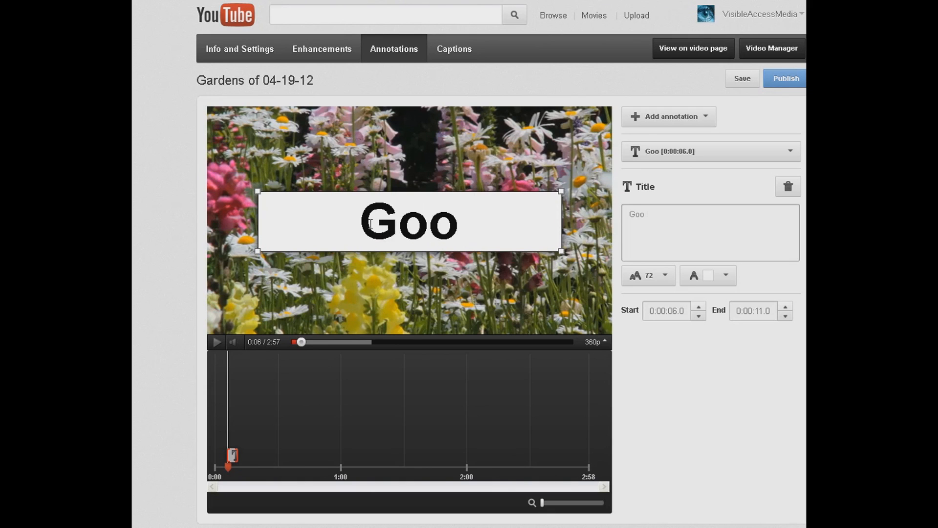
type("d Morning")
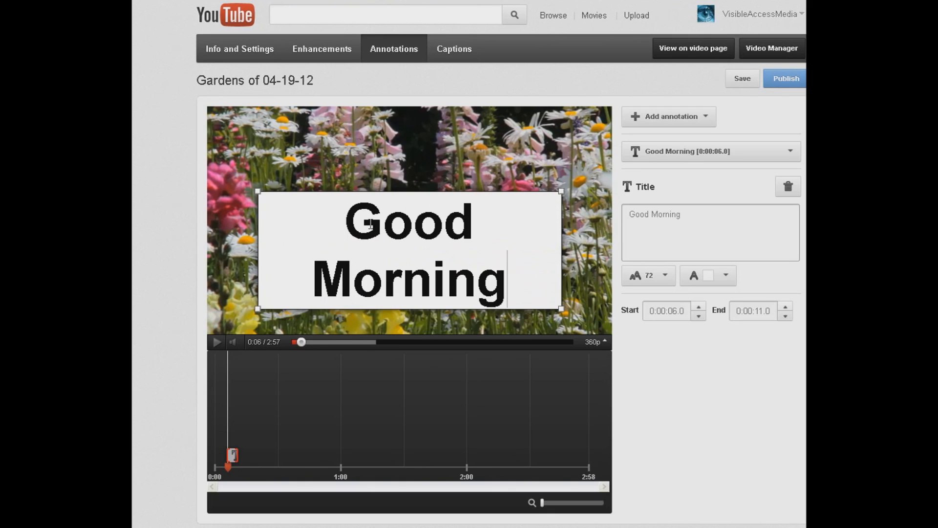
left_click(427, 166)
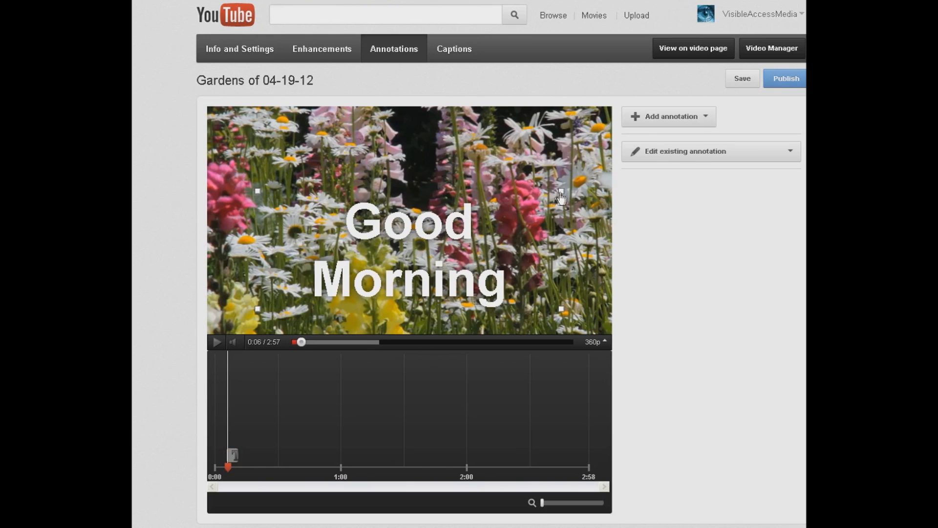
Step: Widen the "Good Morning" title box so its text fits on one line and place it in the upper part of the picture
left_click(560, 198)
left_click_drag(437, 234, 403, 219)
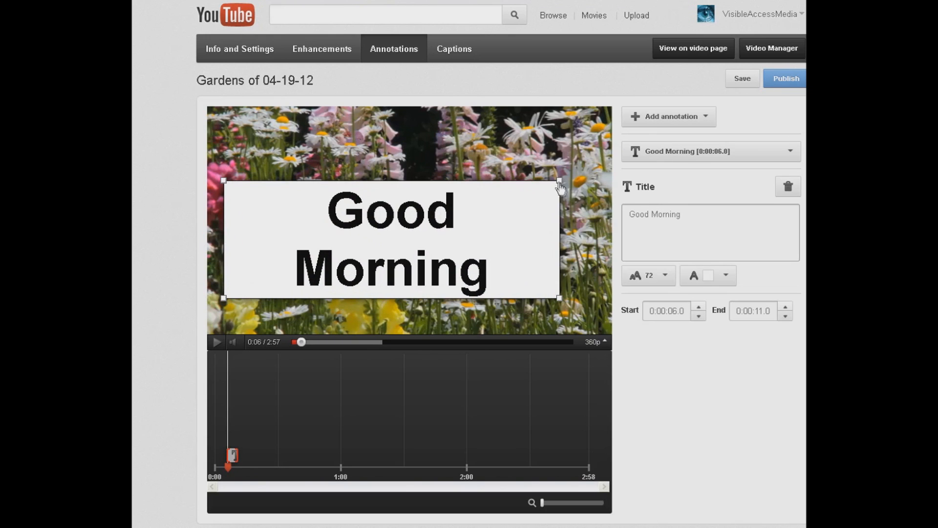
left_click_drag(560, 181, 596, 179)
left_click_drag(468, 226, 470, 212)
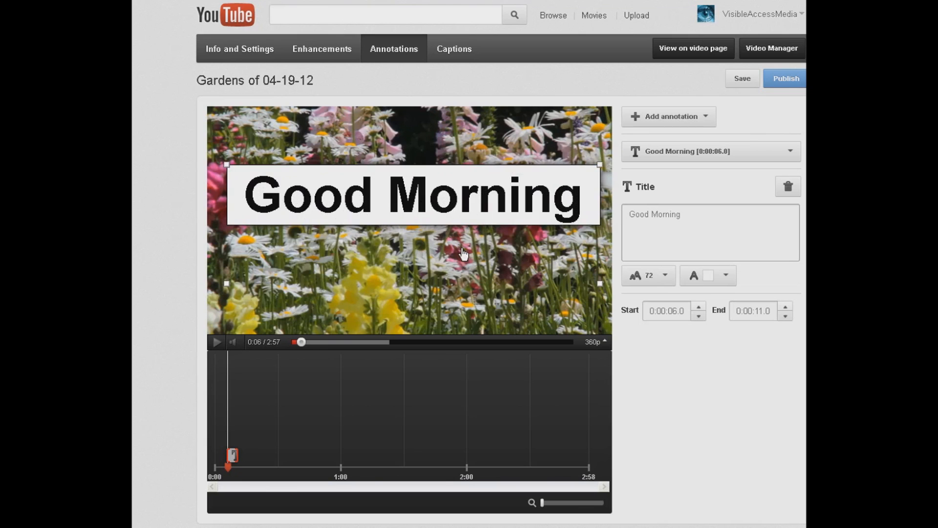
left_click(434, 135)
left_click(495, 198)
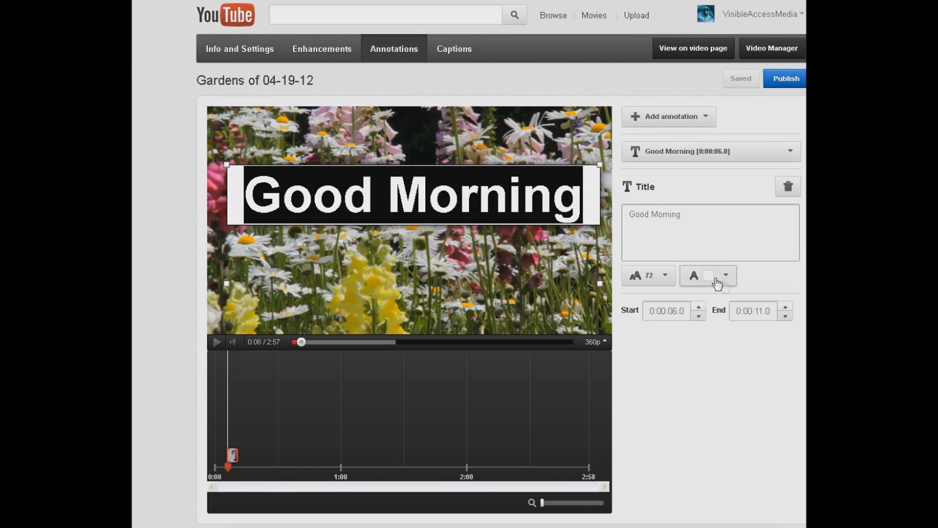
left_click(707, 279)
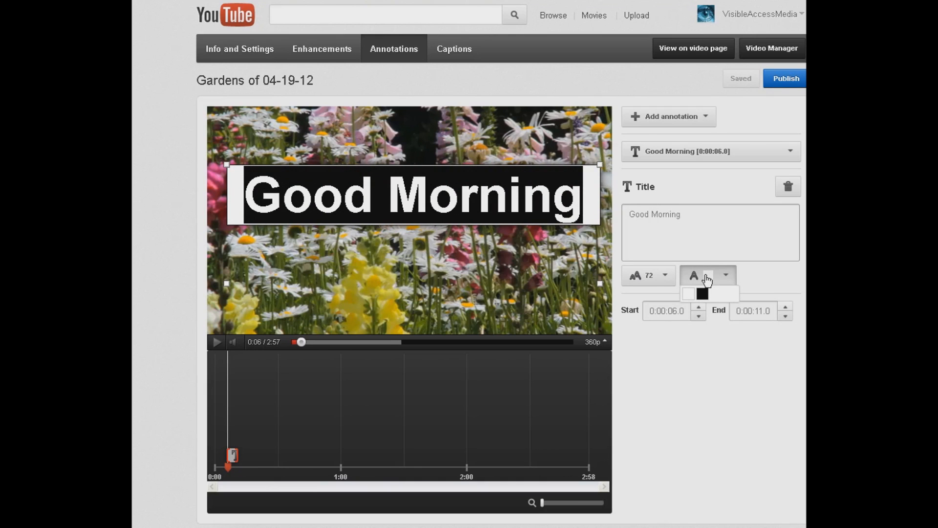
left_click(667, 277)
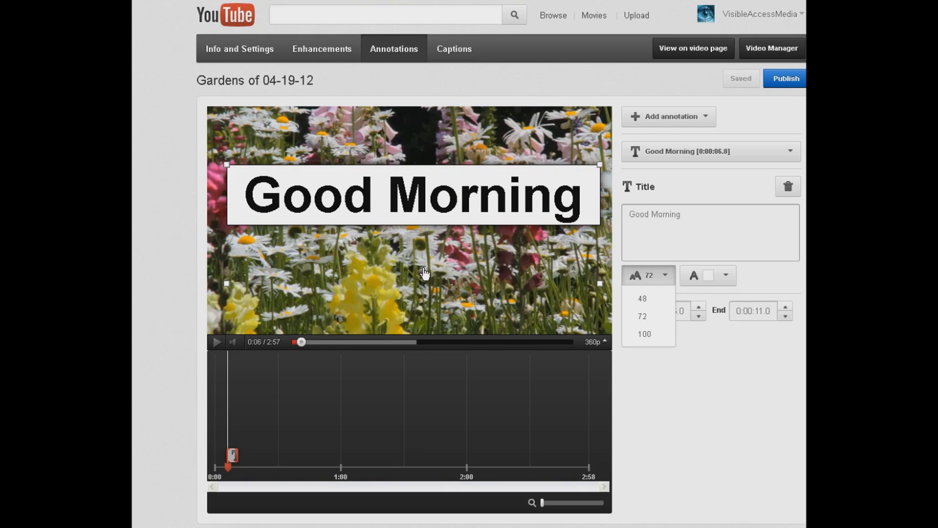
left_click(382, 133)
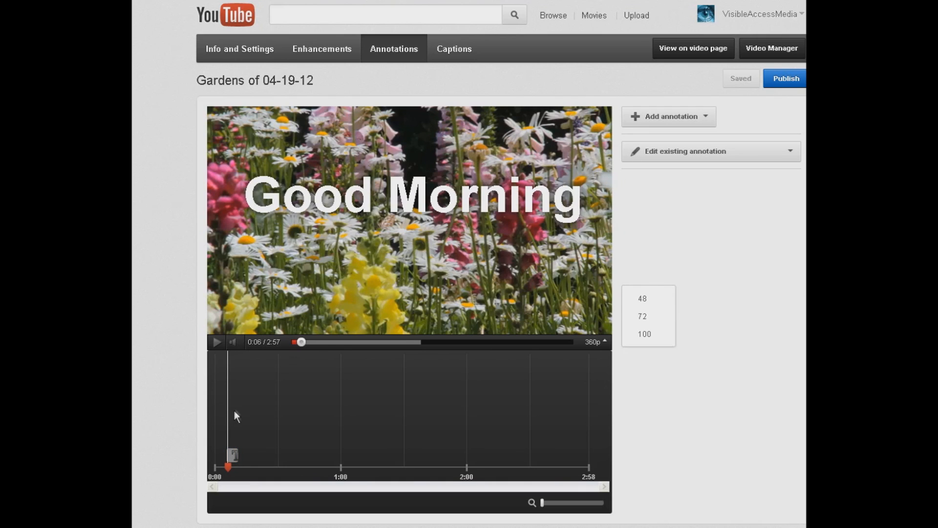
Step: Extend the "Good Morning" title on the timeline and set its end time to 0:00:33.0
left_click(232, 459)
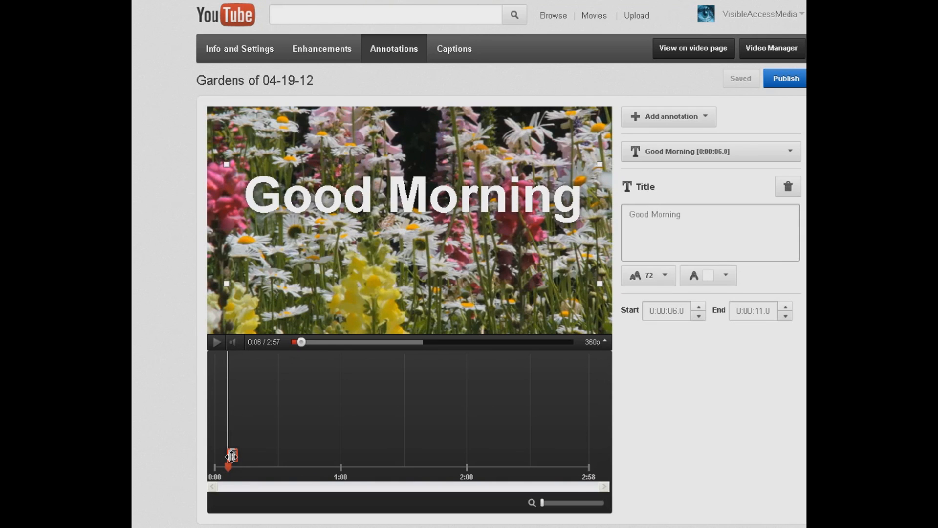
left_click_drag(235, 456, 286, 456)
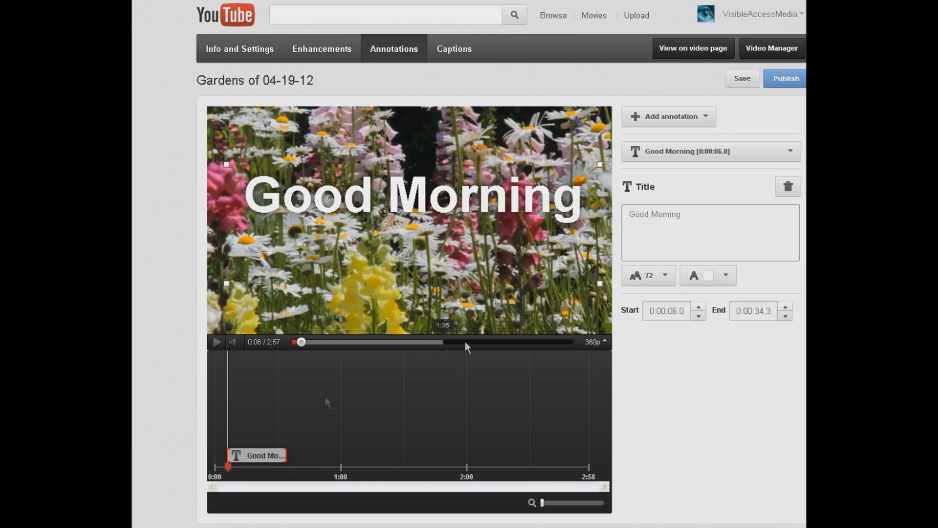
left_click(785, 317)
left_click(786, 316)
left_click(785, 316)
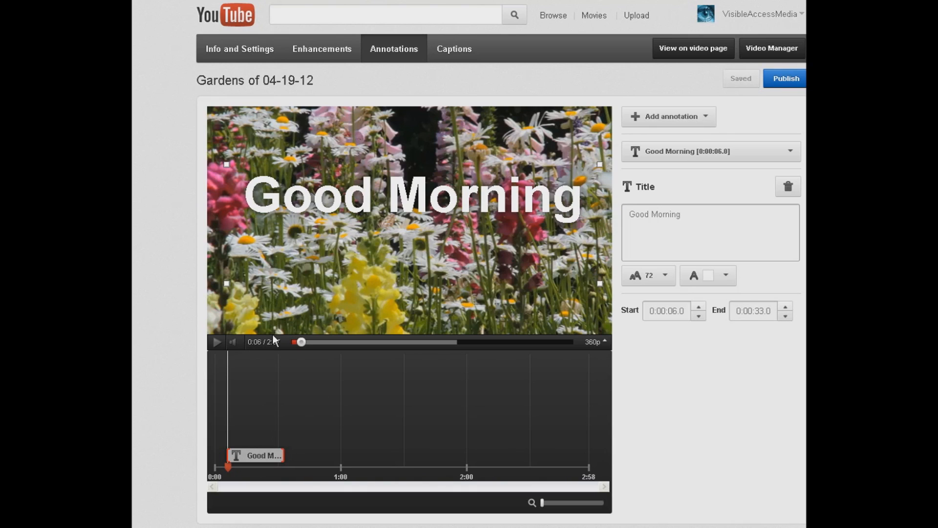
Step: Retime the "Good Morning" title to run from 0:00:03.6 to 0:00:12.0, previewing its playback from the video's start
left_click_drag(283, 455, 262, 432)
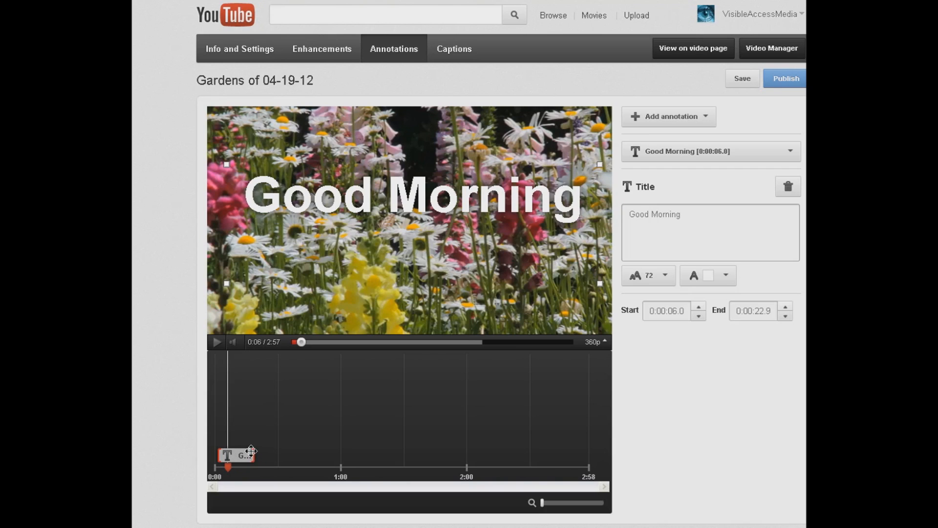
left_click_drag(255, 456, 213, 466)
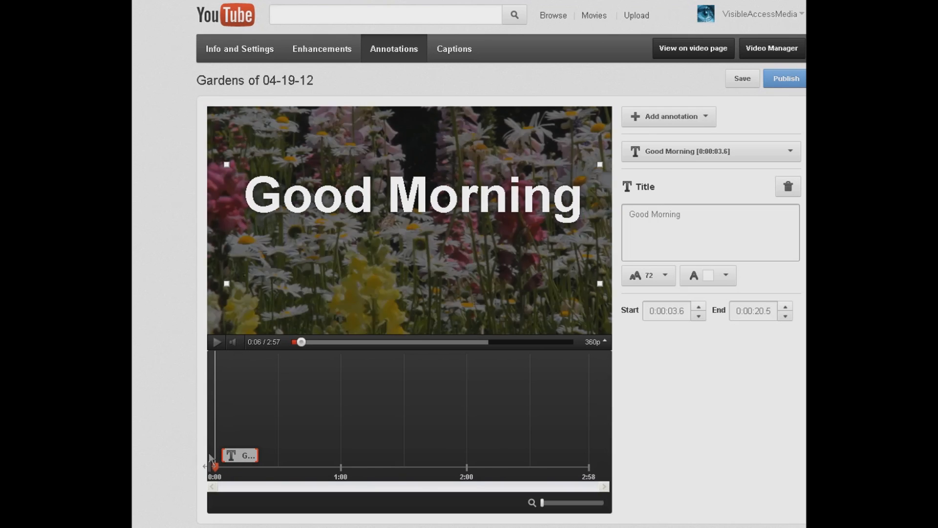
left_click(248, 316)
left_click(218, 343)
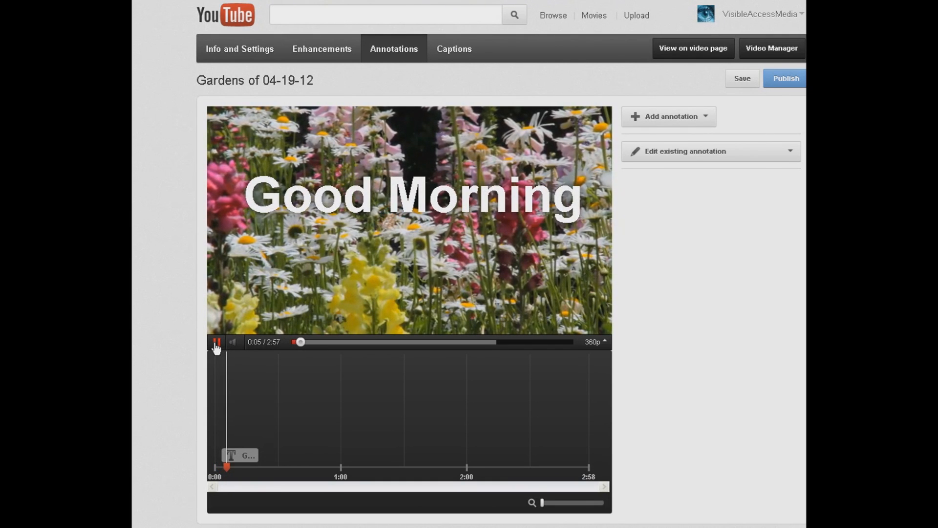
left_click(217, 344)
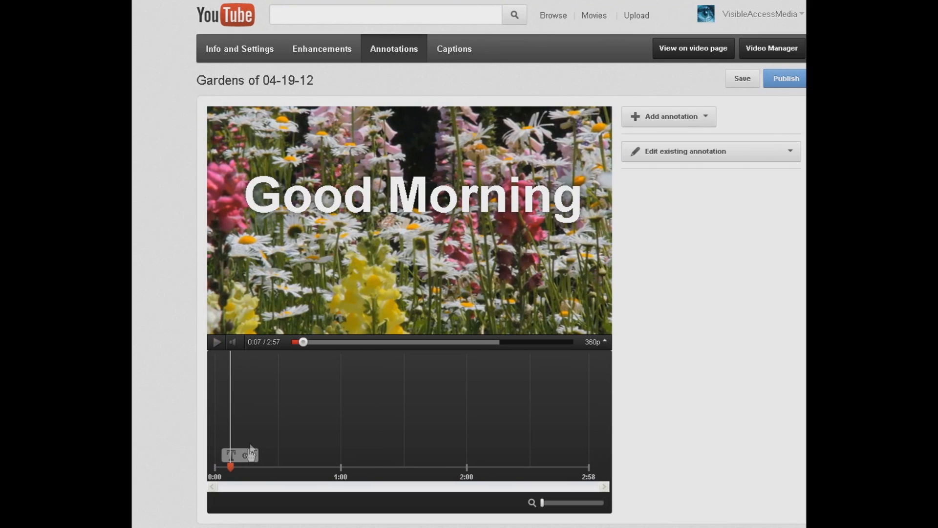
left_click(258, 456)
left_click_drag(255, 456, 239, 456)
Step: Add a speech bubble above the yellow flowers and move it on the timeline to start at 0:00:13.3
left_click(669, 117)
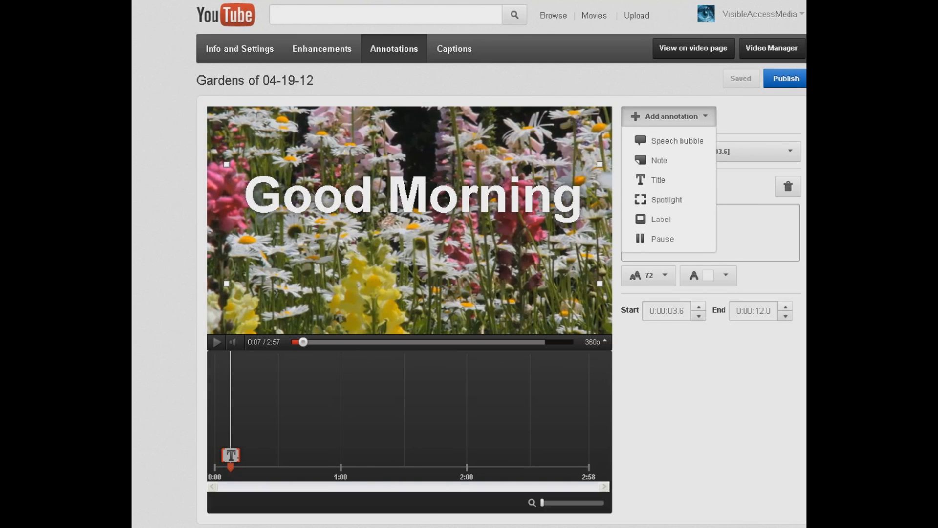
left_click(688, 143)
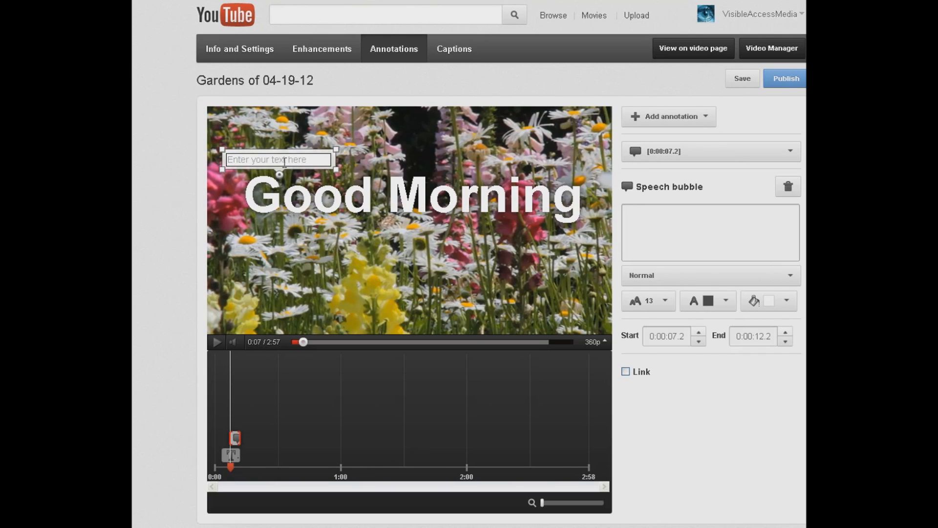
mouse_move(285, 155)
left_mouse_down()
mouse_move(352, 149)
mouse_move(496, 218)
mouse_move(473, 258)
mouse_move(350, 266)
left_mouse_up()
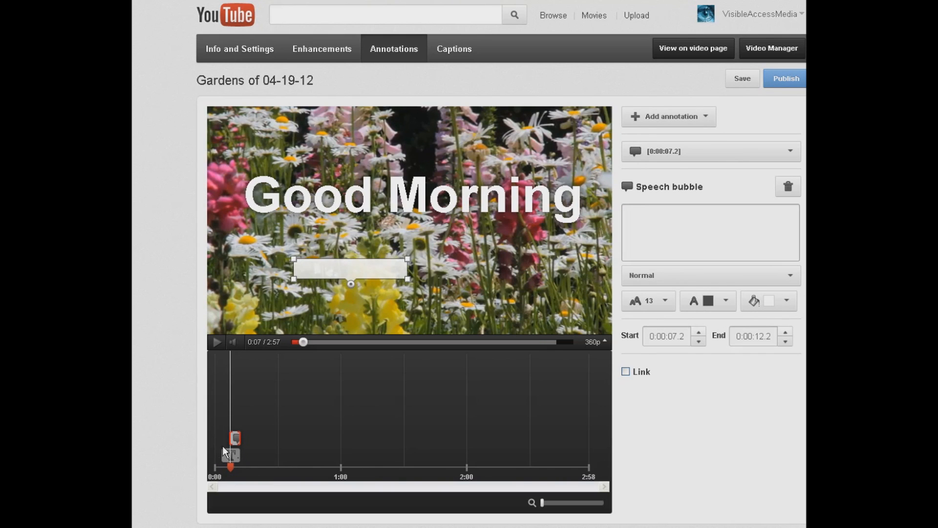
mouse_move(236, 435)
left_mouse_down()
mouse_move(248, 437)
mouse_move(246, 446)
left_mouse_up()
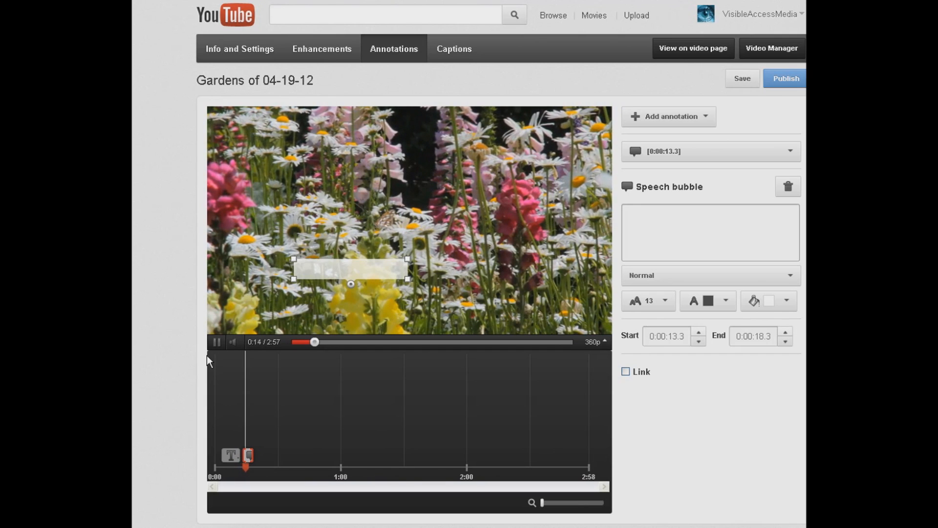
Step: Pause playback and enter "I AM A FLOWER" as the speech bubble's text
left_click(223, 344)
left_click(315, 269)
type("I A")
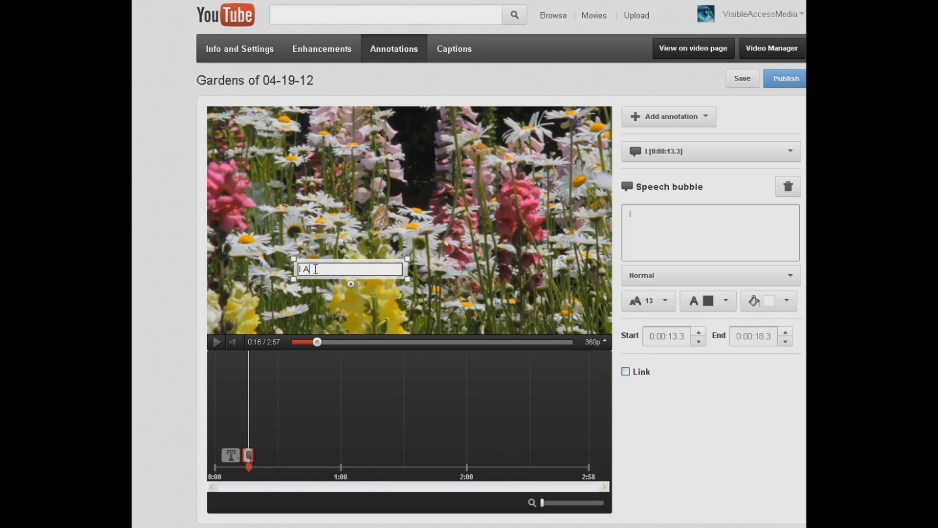
type("MA FLOWER")
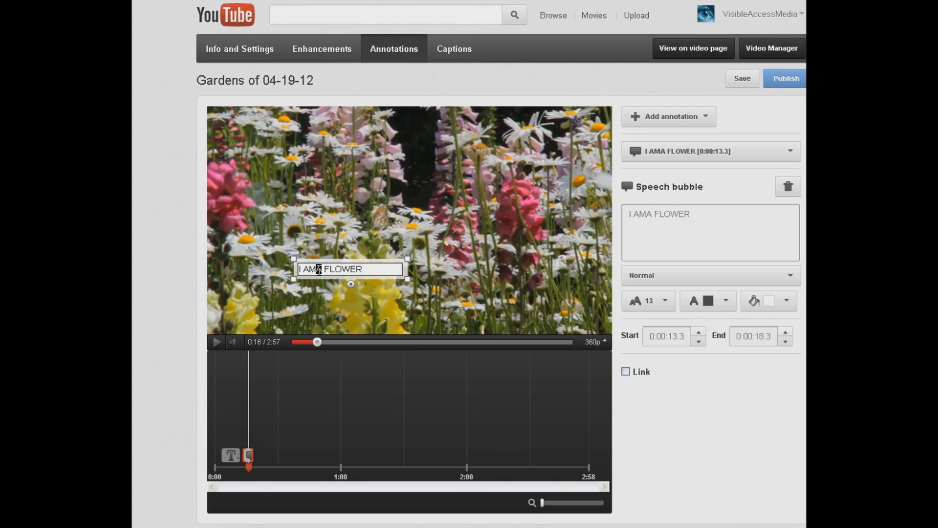
left_click(315, 270)
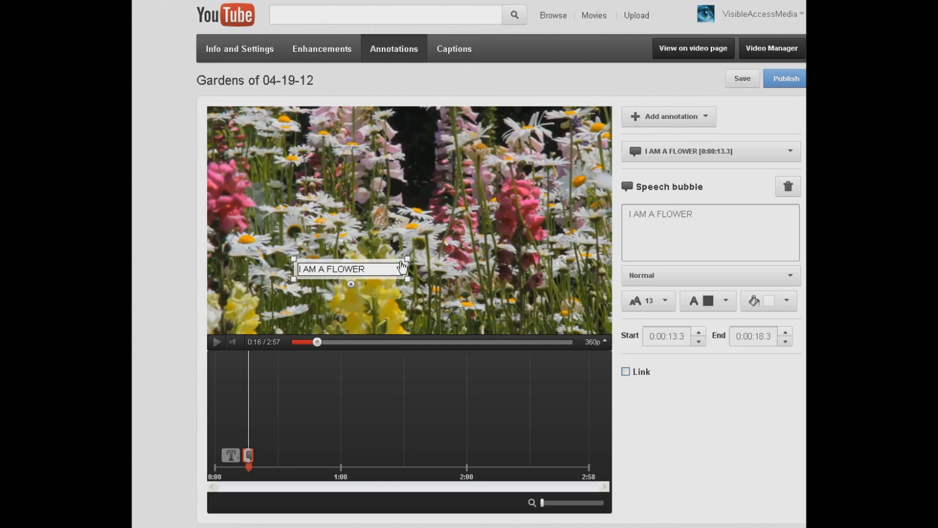
Step: Fit the speech bubble closely around its text and aim its tail at the yellow flower below
left_click(361, 297)
left_click_drag(350, 278, 356, 268)
left_click(419, 275)
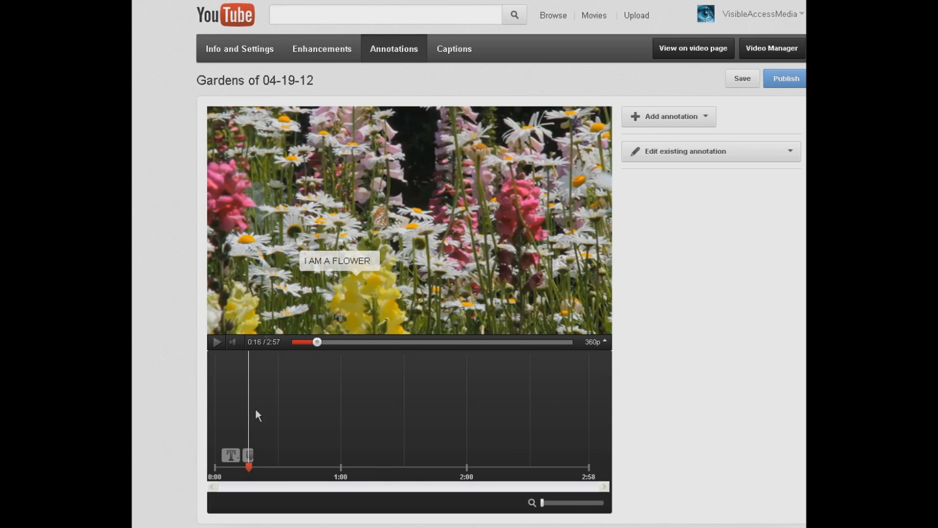
Step: Extend the speech bubble's end time to 0:00:23.8 and preview its appearance from just before its start
left_click(250, 457)
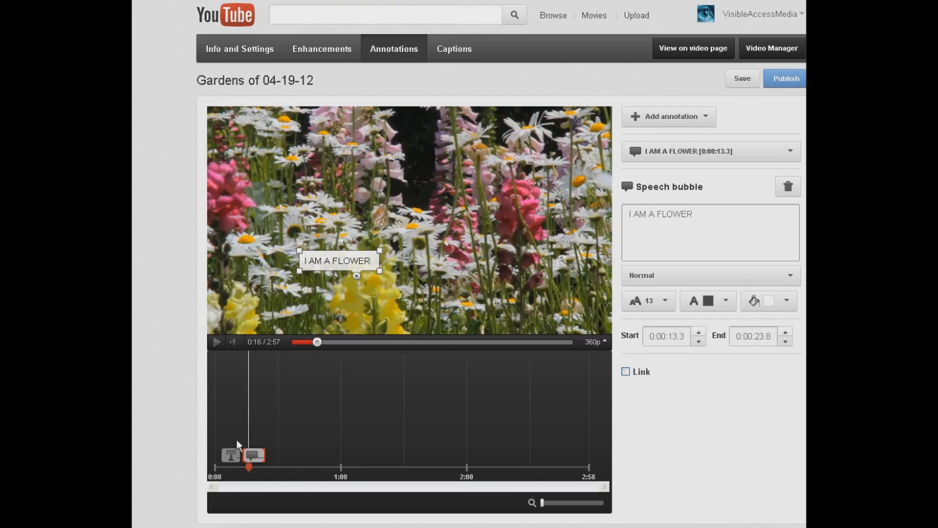
left_click_drag(247, 468, 236, 468)
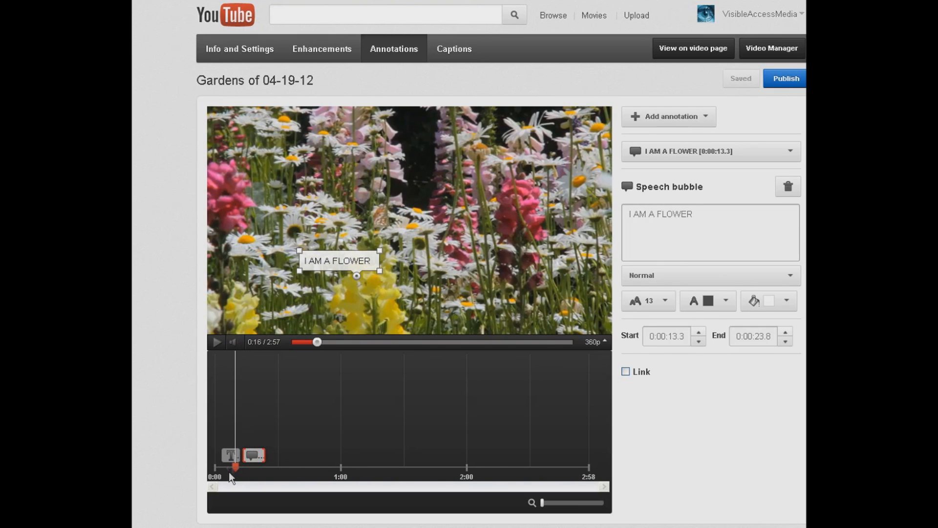
left_click(217, 342)
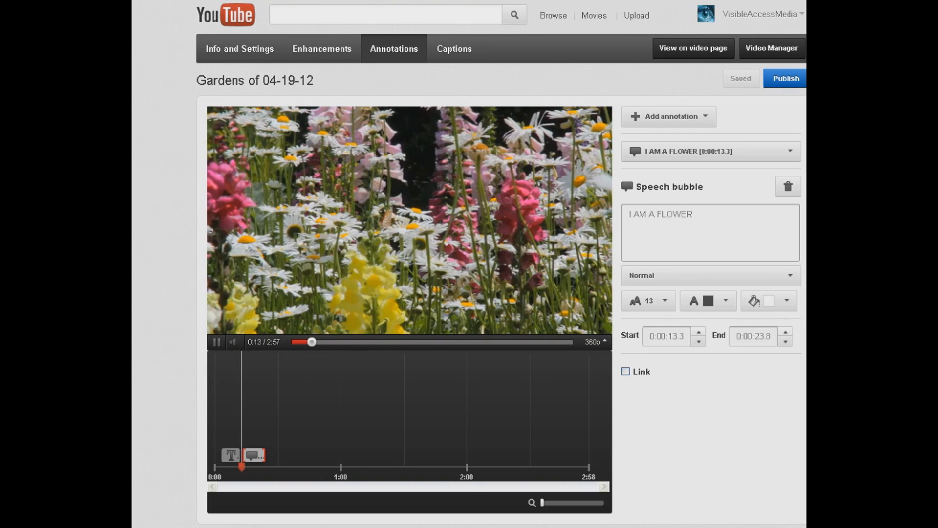
left_click(309, 285)
left_click(217, 342)
Step: Change the speech bubble's background colour to blue and play the video to preview it
left_click(338, 261)
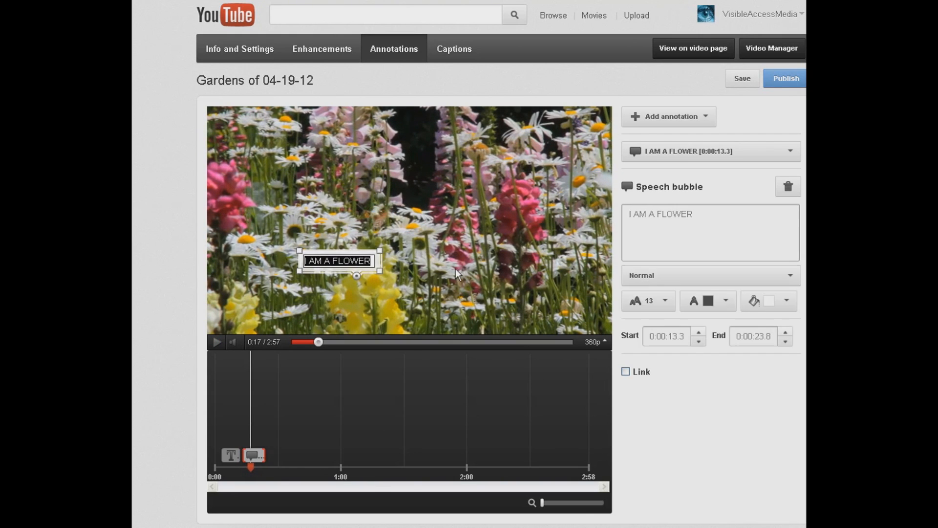
left_click(756, 306)
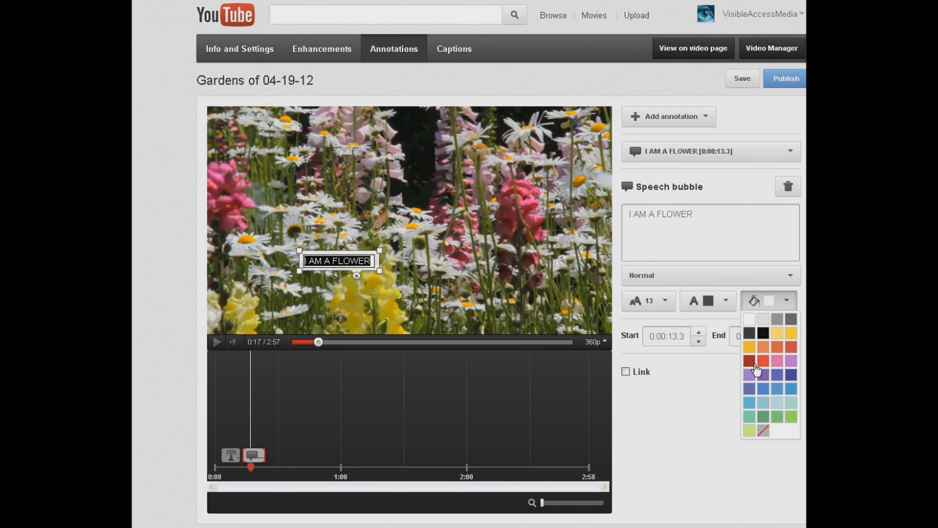
left_click(765, 389)
left_click(390, 264)
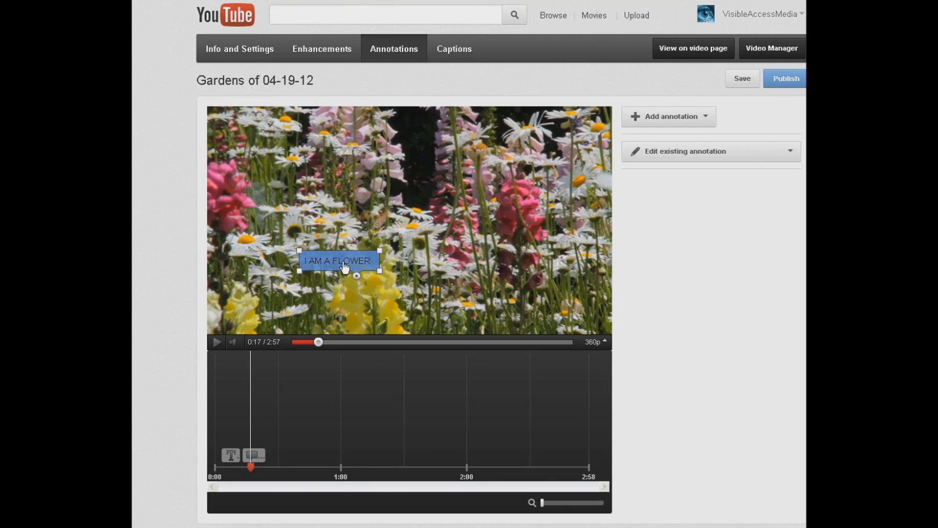
left_click(218, 344)
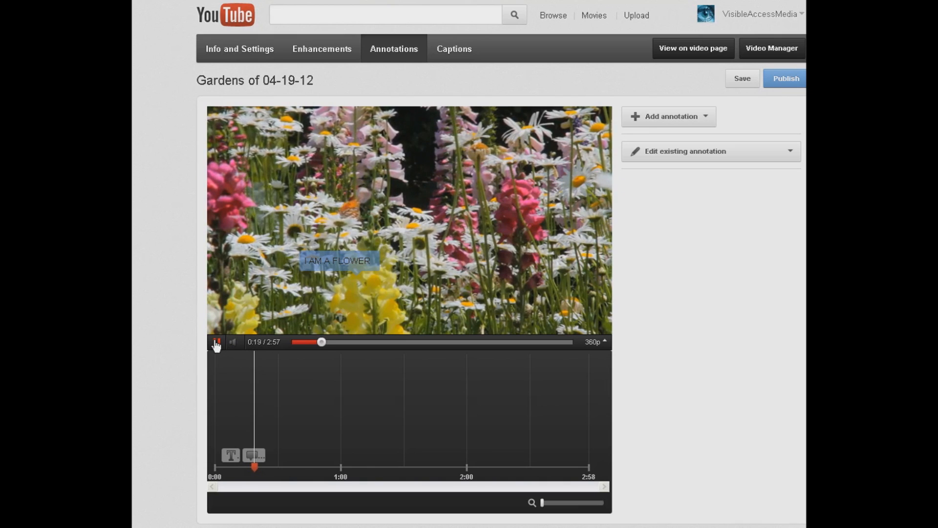
Step: Pause playback and turn on a link of type Video for the "I AM A FLOWER" speech bubble
left_click(217, 343)
left_click(342, 262)
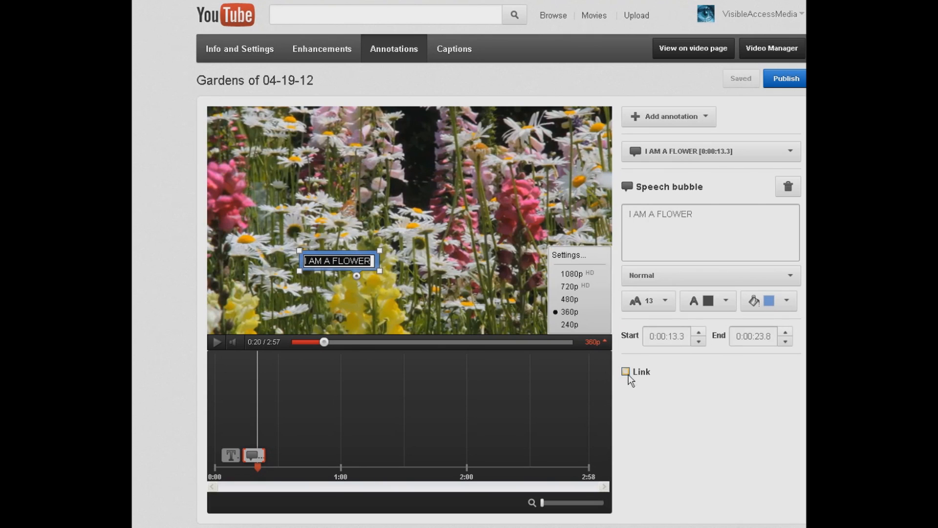
left_click(626, 372)
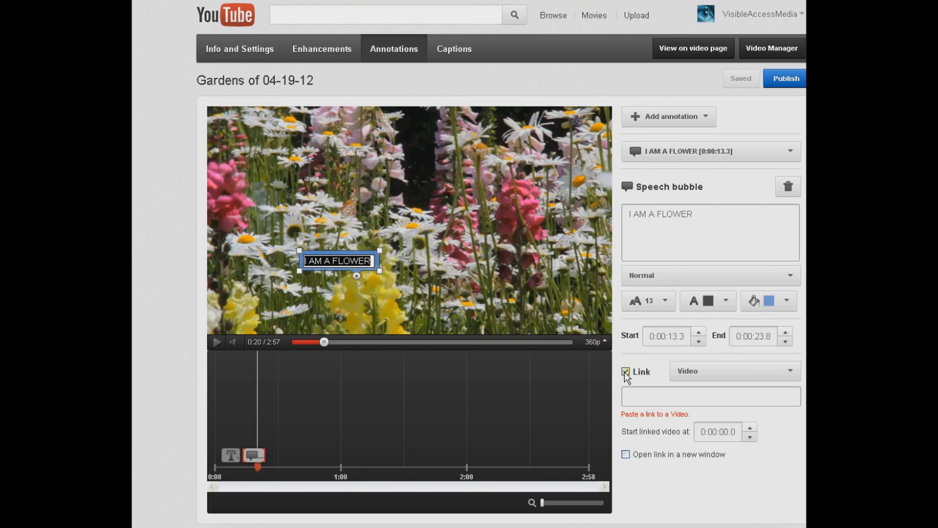
left_click(791, 372)
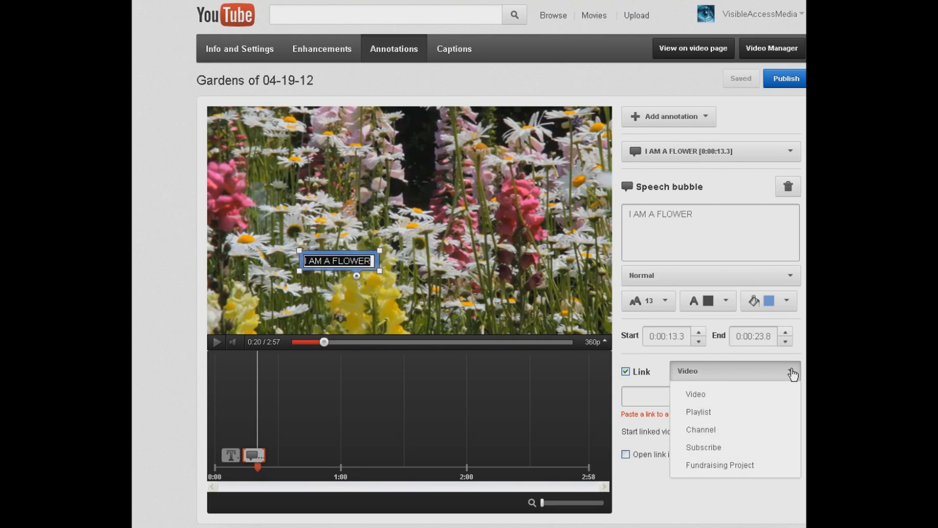
left_click(792, 373)
left_click(791, 374)
left_click(704, 397)
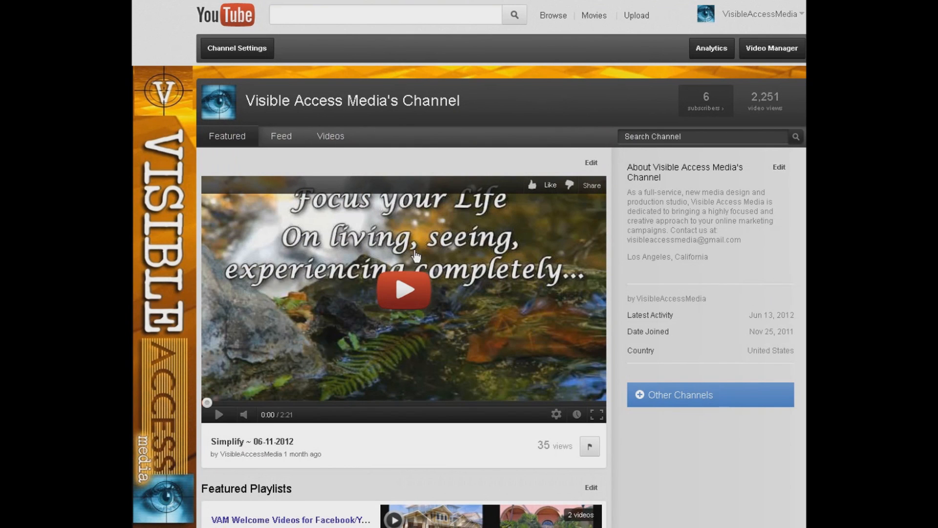
Step: Copy the URL of the channel's "Simplify ~ 06-11-2012" video, paste it as the speech bubble's link and have it open in a new window
right_click(513, 302)
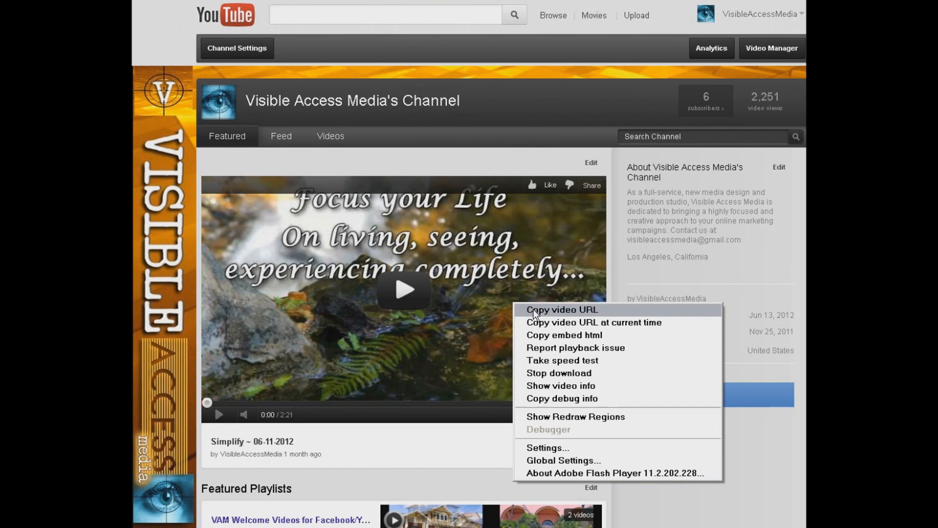
left_click(534, 311)
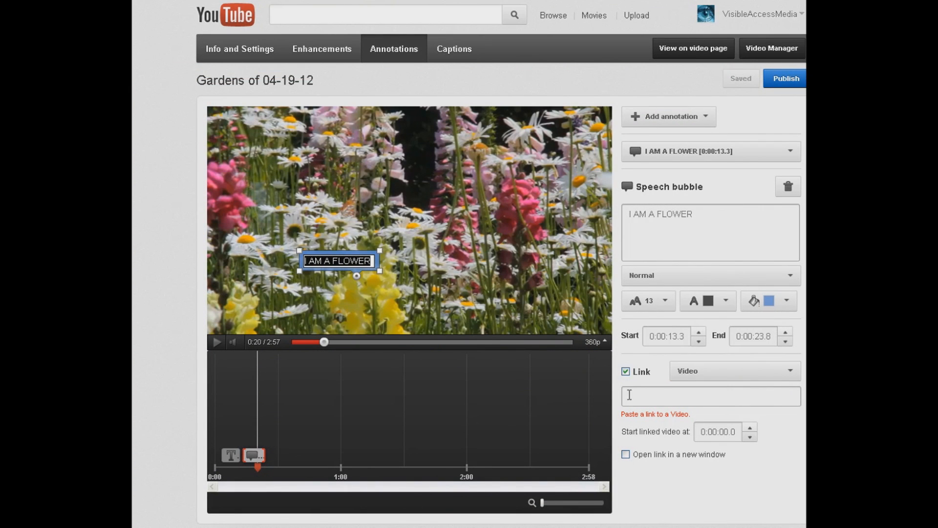
key("ctrl+v")
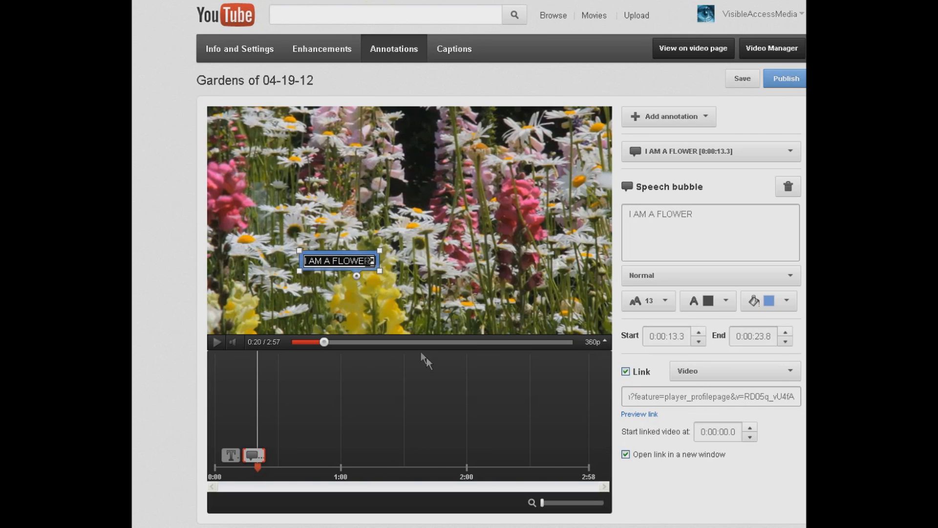
Step: Play the video from 0:08 to preview the title and the linked speech bubble
left_click(383, 305)
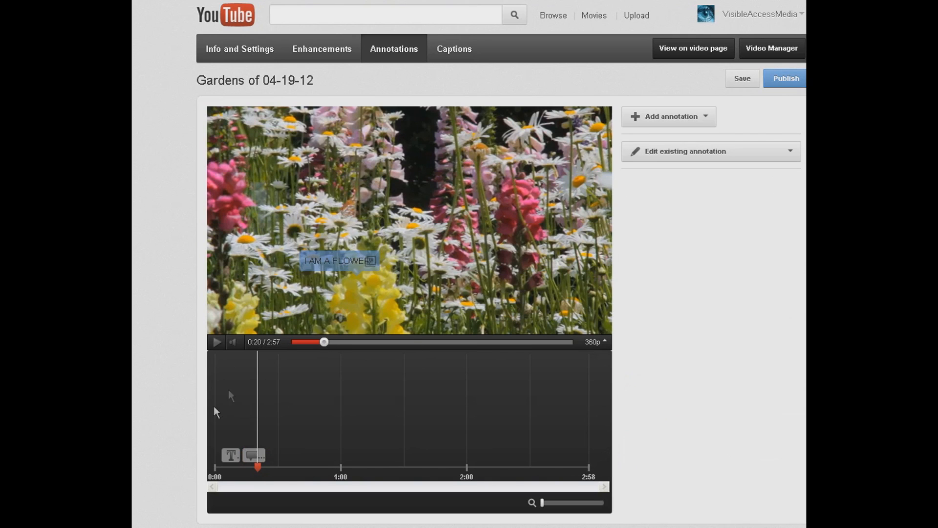
left_click_drag(324, 342, 303, 342)
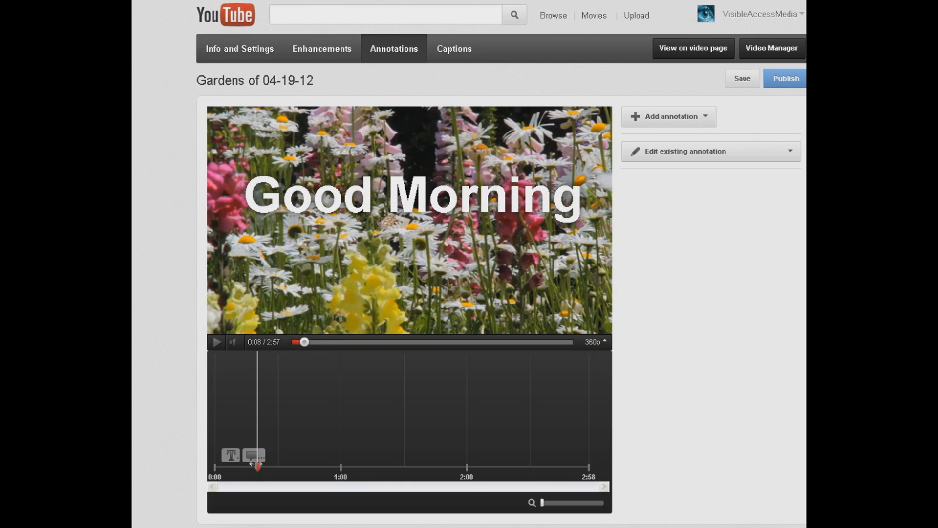
left_click(216, 341)
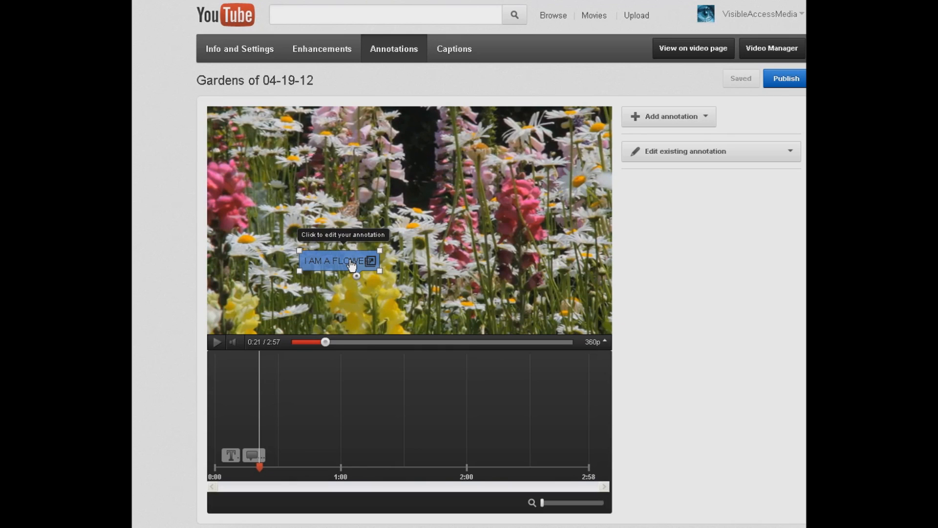
Step: Add a note annotation starting at 0:00:21.0, place it above the pink flowers and extend its duration on the timeline
left_click(704, 119)
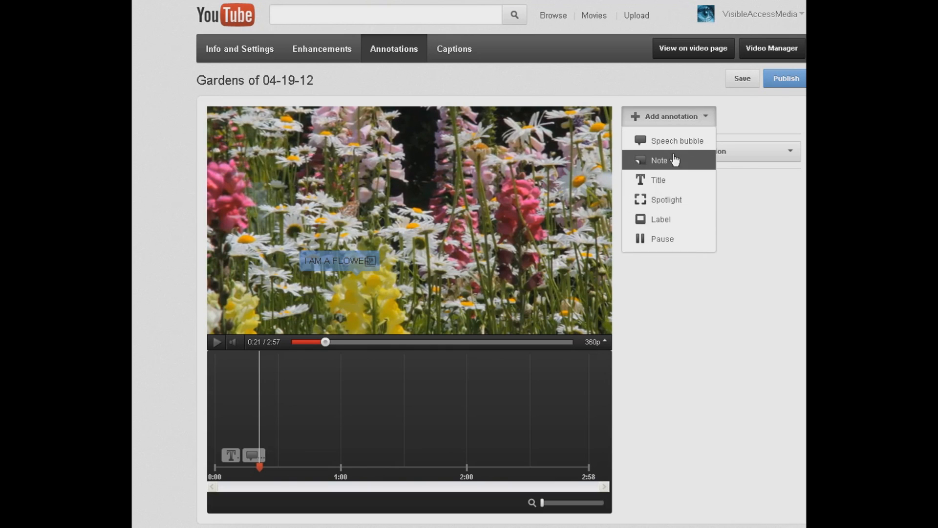
left_click(674, 159)
mouse_move(347, 140)
left_mouse_down()
mouse_move(317, 138)
mouse_move(522, 184)
left_mouse_up()
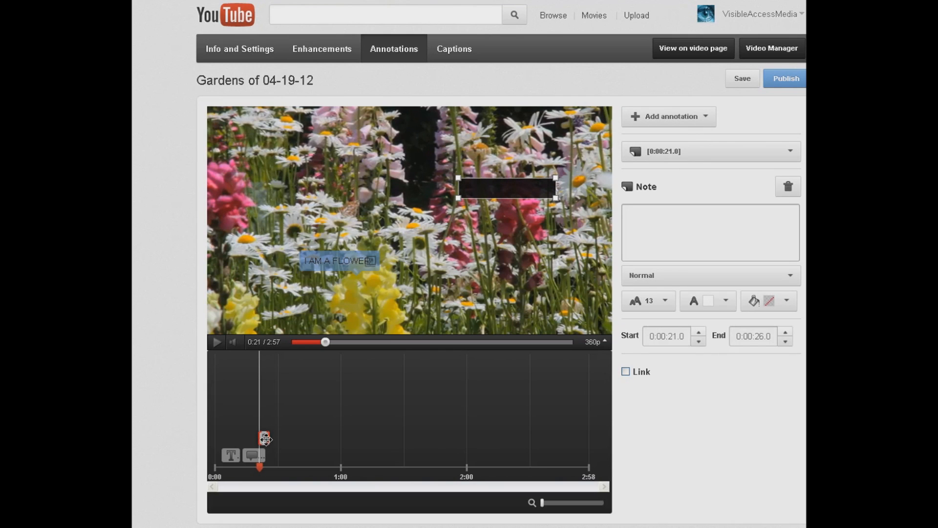
left_click_drag(271, 436, 286, 438)
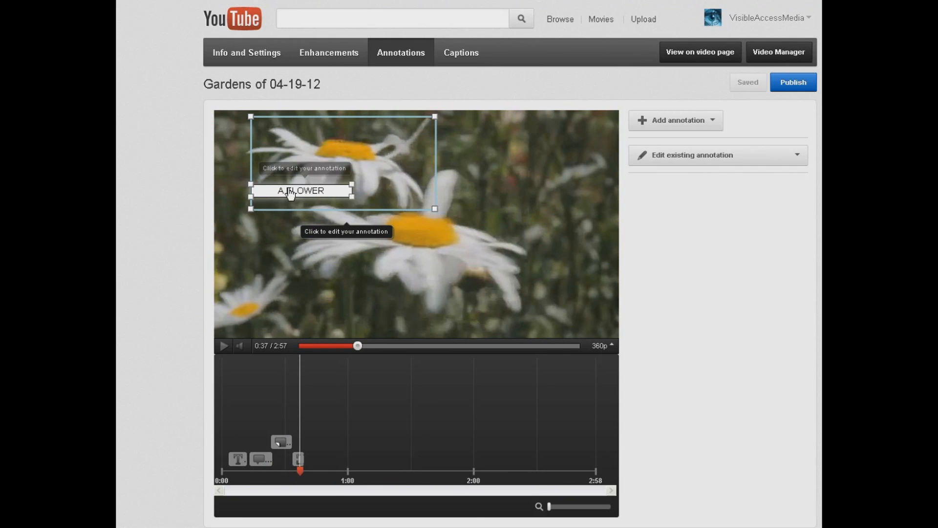
Step: Extend the "A FLOWER" spotlight's end time to 0:00:42.5 on the timeline
left_click(300, 460)
mouse_move(310, 459)
left_mouse_down()
mouse_move(285, 470)
mouse_move(301, 469)
left_mouse_up()
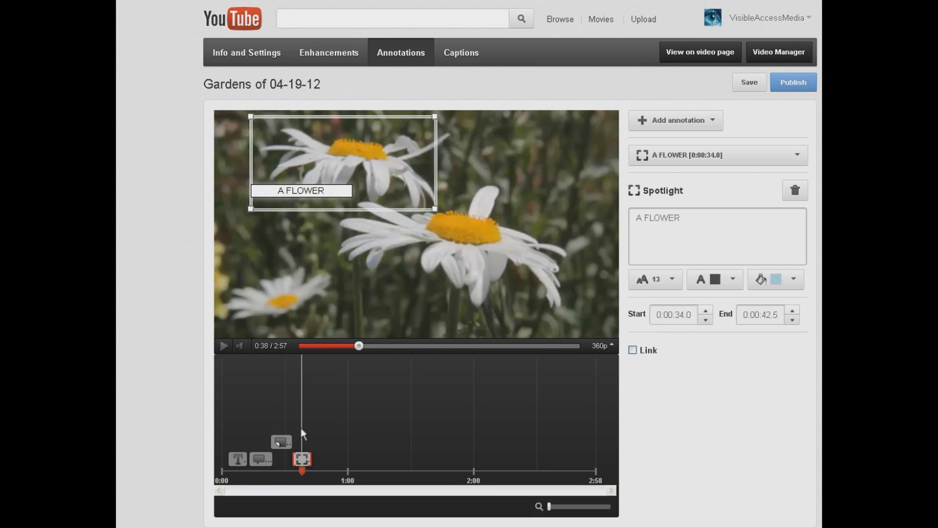
left_click(282, 263)
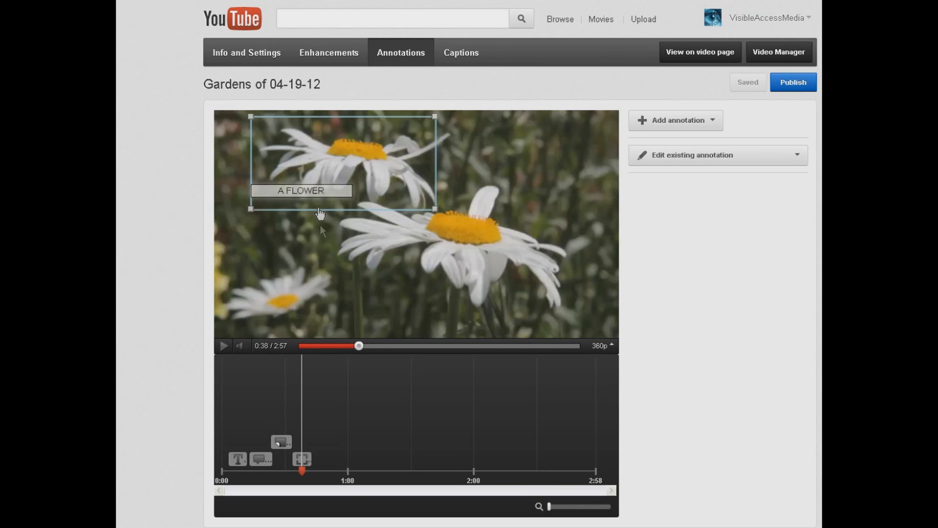
Step: Turn on linking for the "A FLOWER" spotlight and review the available link types
left_click(321, 204)
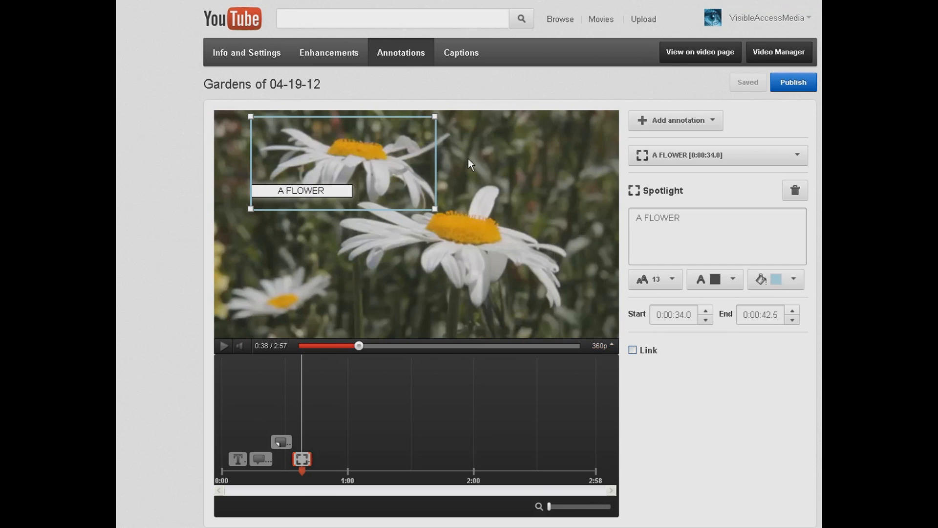
left_click(487, 156)
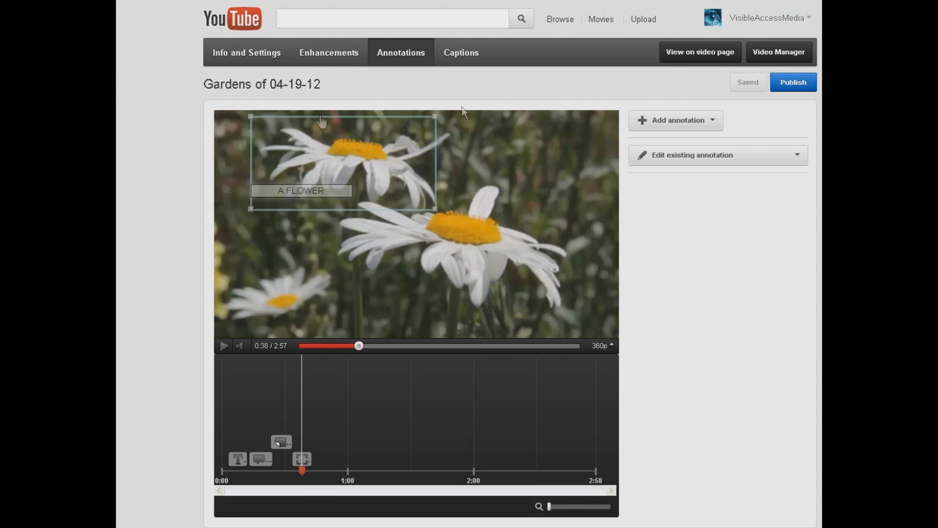
left_click(416, 167)
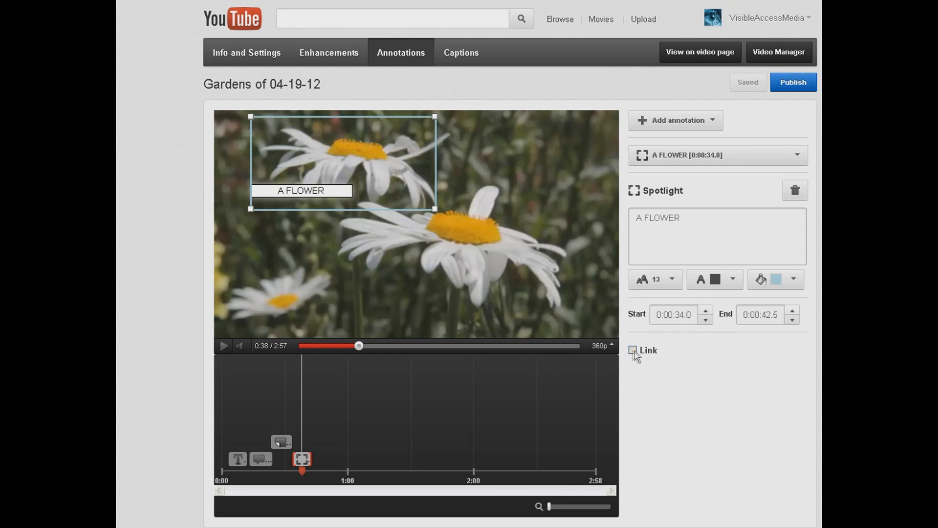
left_click(633, 350)
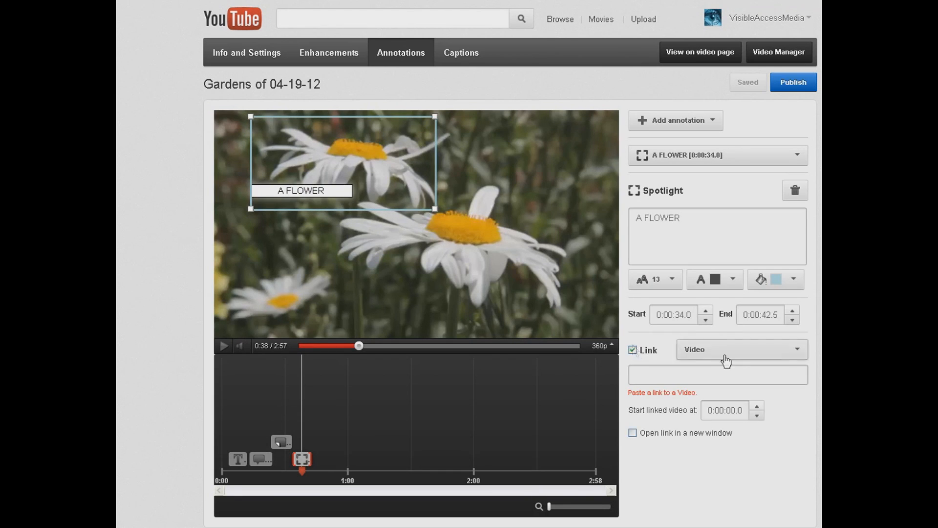
left_click(802, 354)
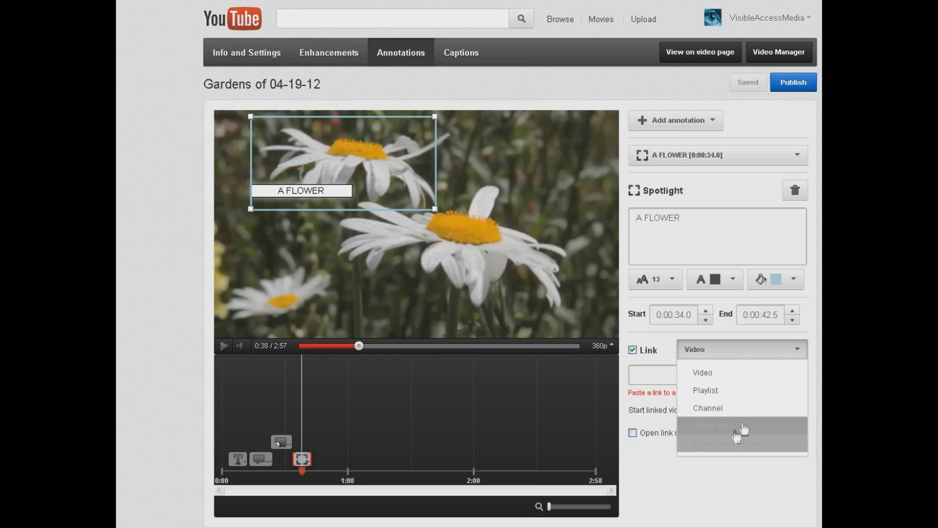
left_click(545, 242)
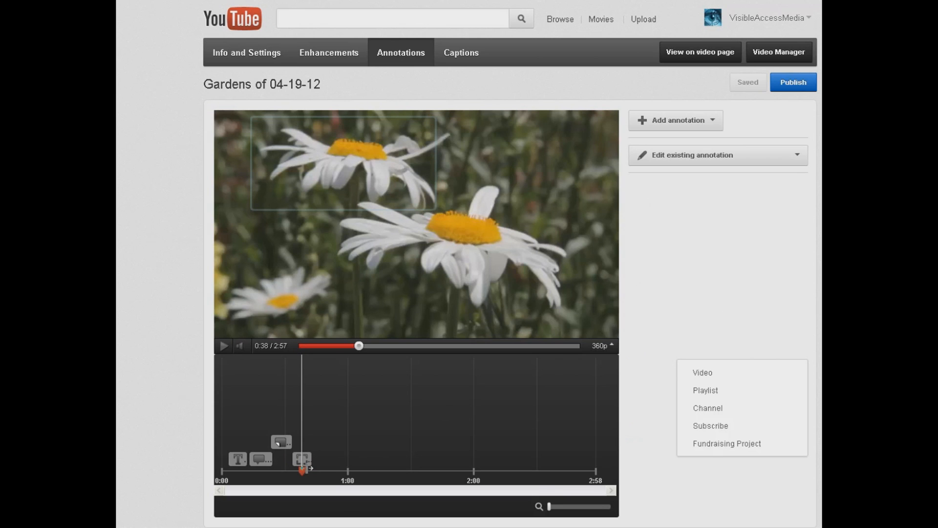
Step: Add a label annotation at 0:00:45.0 and fit its frame around the small daisy in the lower part of the video
left_click_drag(302, 470, 317, 470)
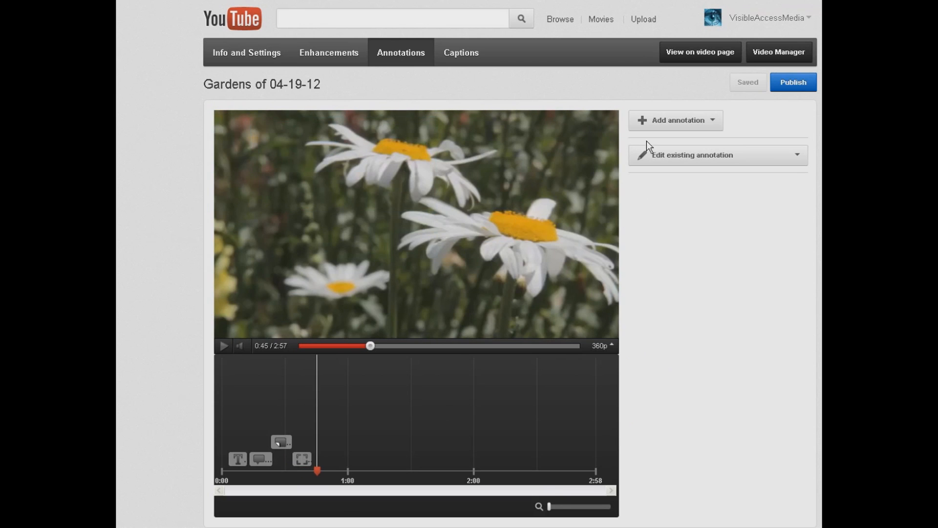
left_click(675, 122)
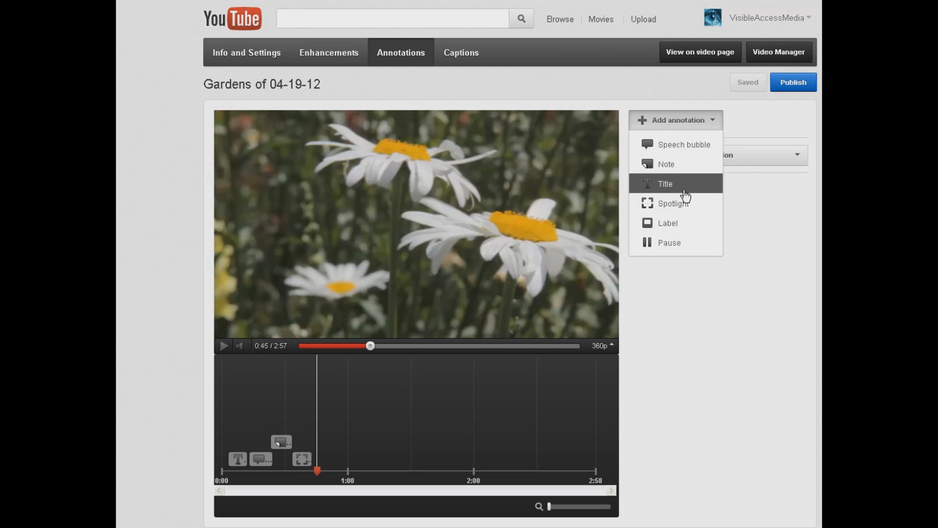
left_click(672, 223)
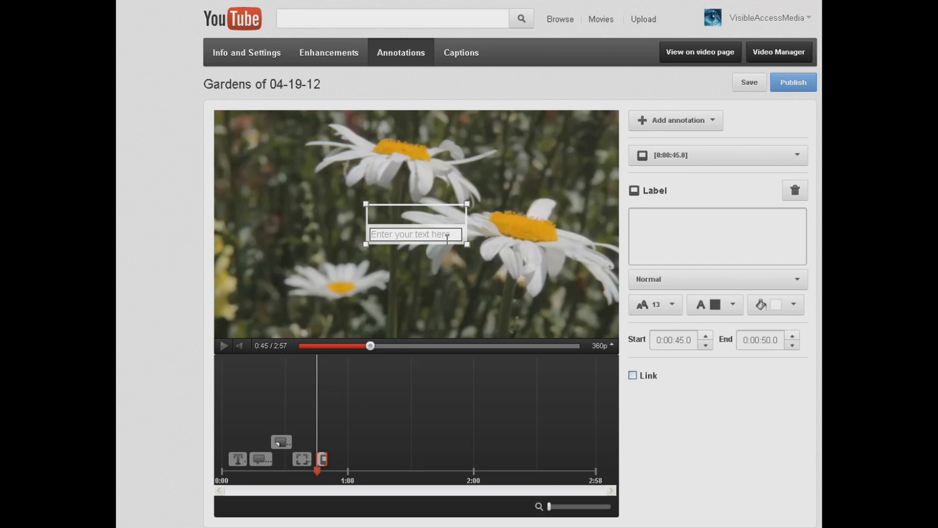
left_click_drag(468, 248, 397, 324)
Step: Enter "ANOTHER FLOWER" as the label's text and preview the label from just before its start
left_click(336, 307)
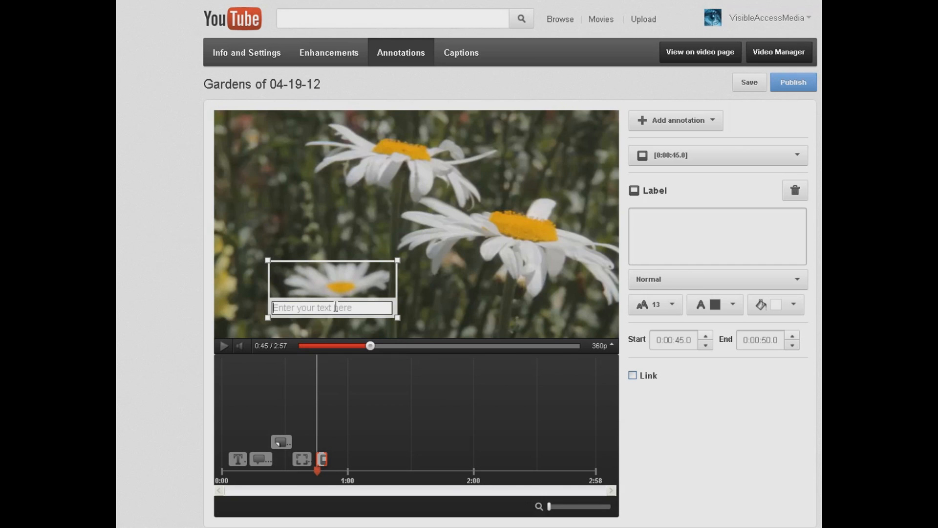
type("ANOTHE")
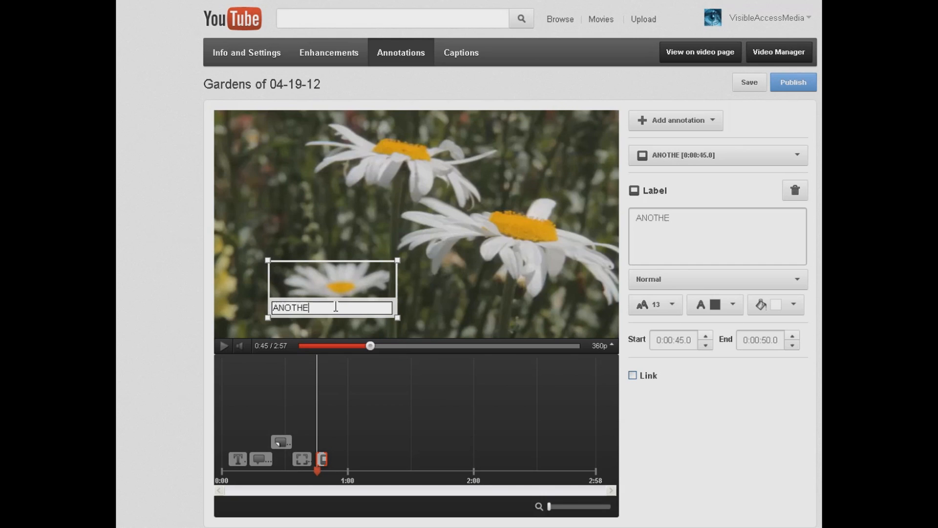
type("R FLOWER")
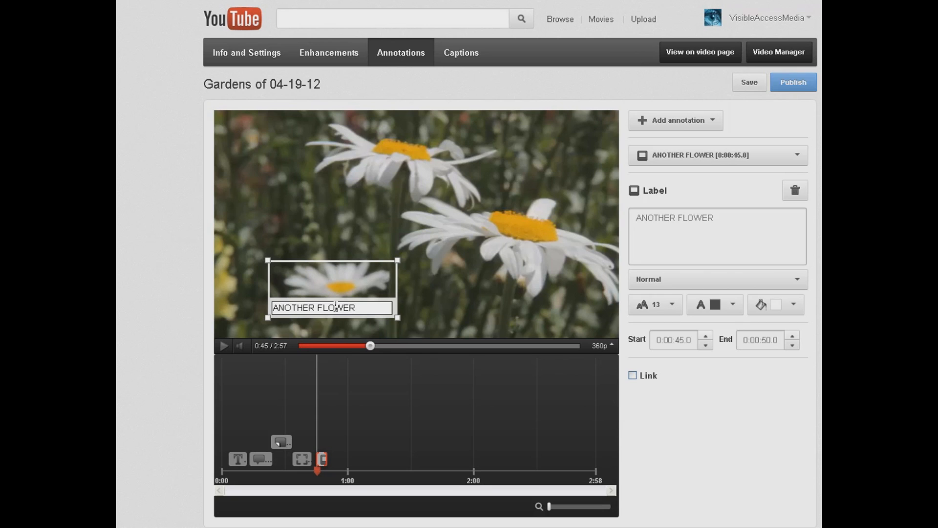
left_click(448, 314)
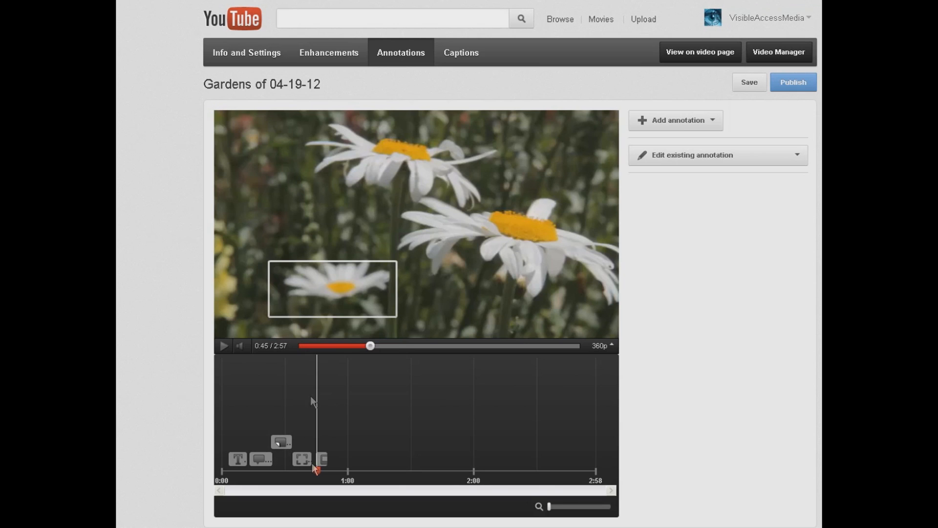
left_click_drag(313, 470, 306, 470)
left_click(222, 347)
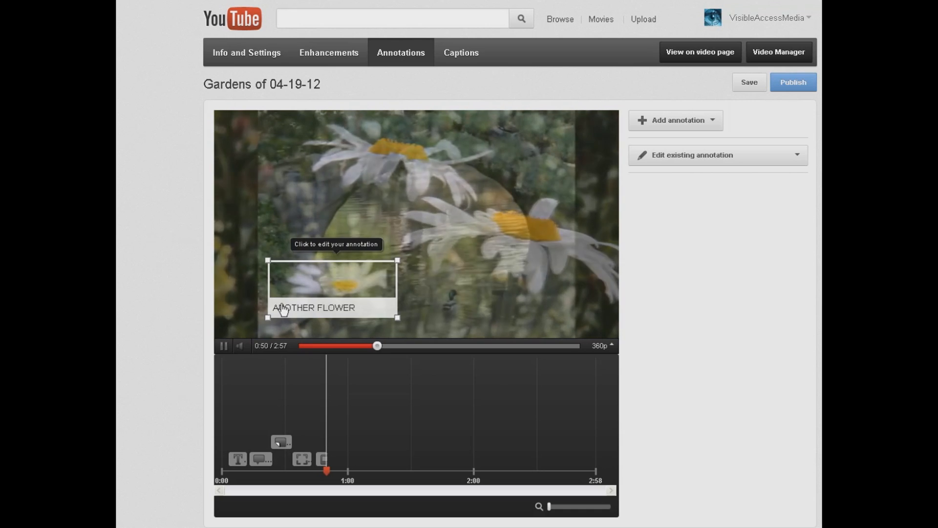
Step: Add a pause annotation at 0:00:51.0 with a duration of 0:00:10.9 and preview it from 0:47
left_click(224, 346)
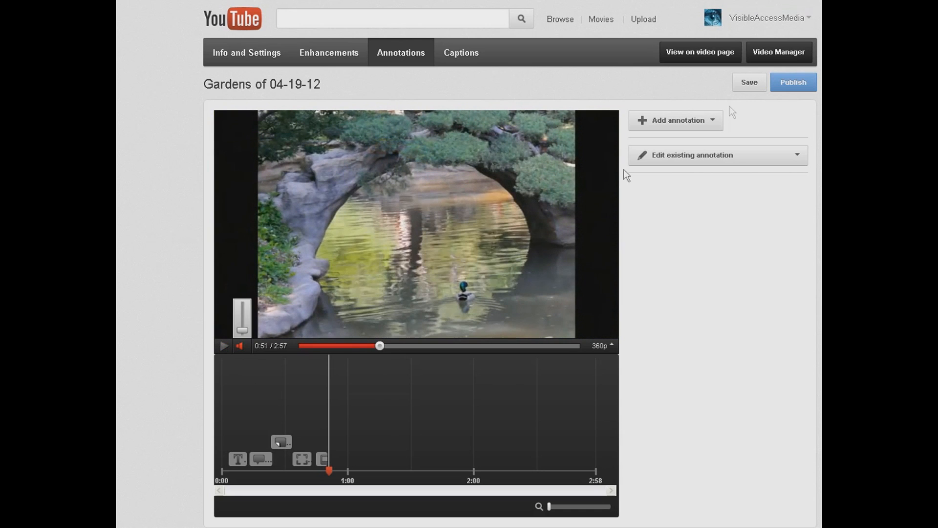
left_click(705, 128)
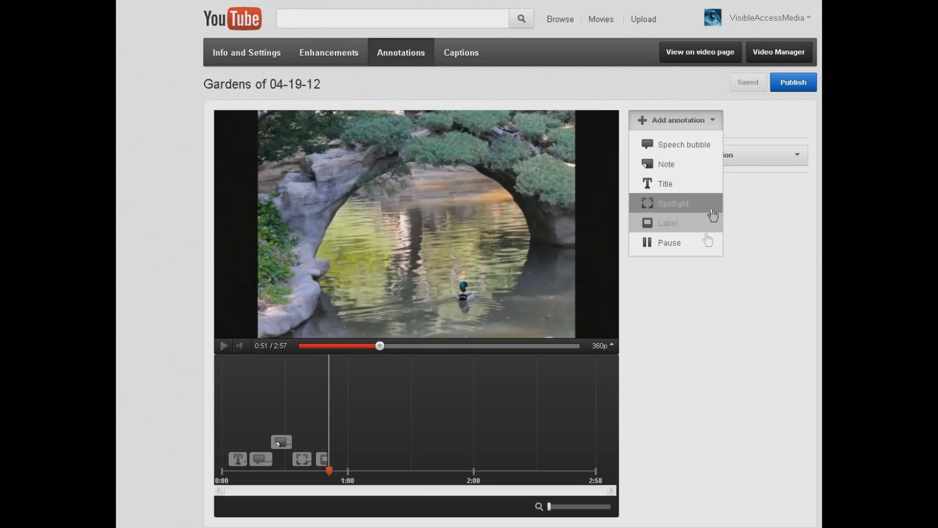
left_click(663, 243)
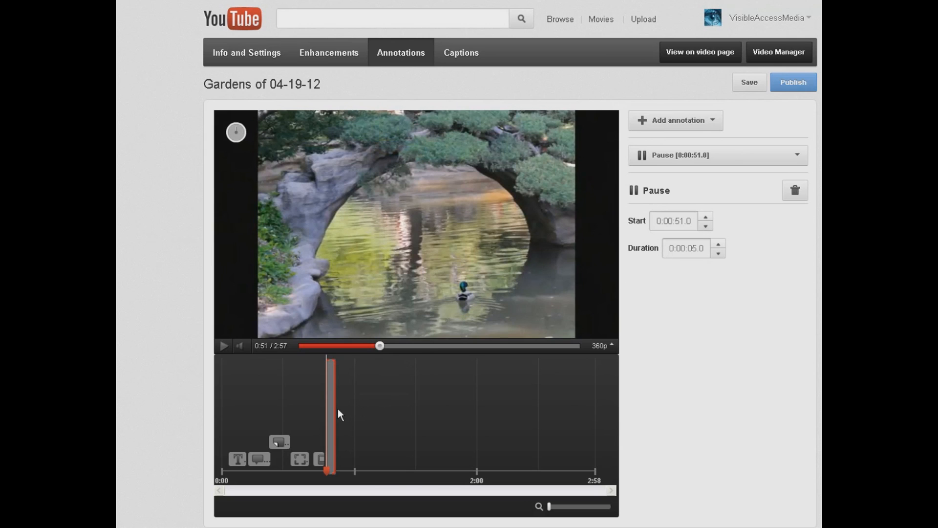
left_click_drag(334, 409, 348, 404)
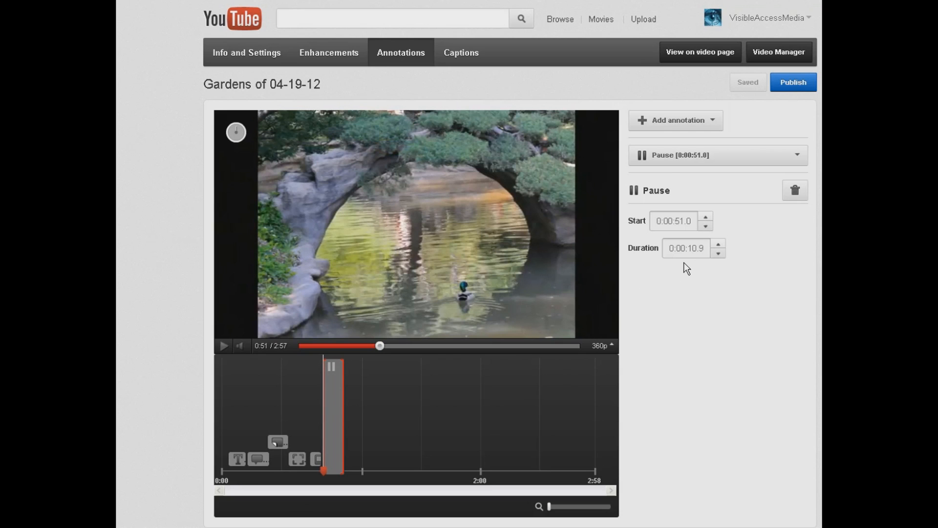
left_click_drag(320, 472, 313, 472)
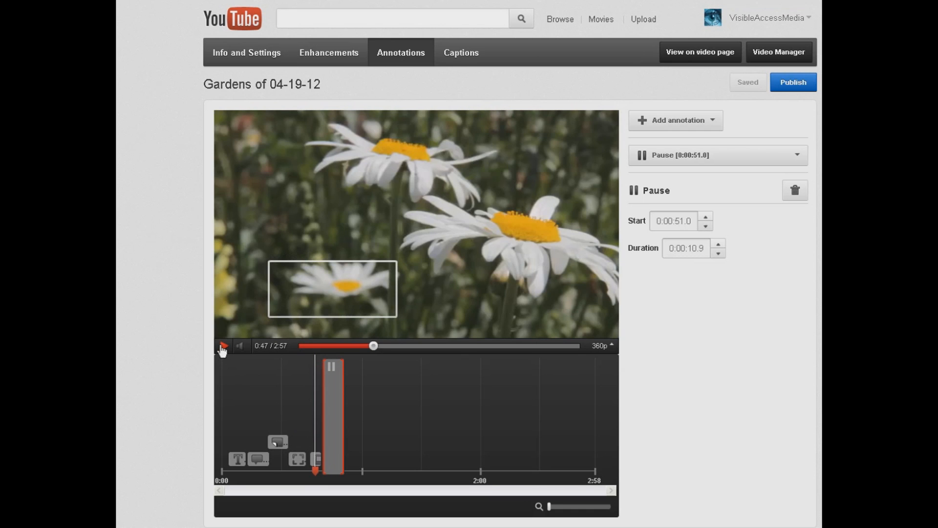
left_click(224, 346)
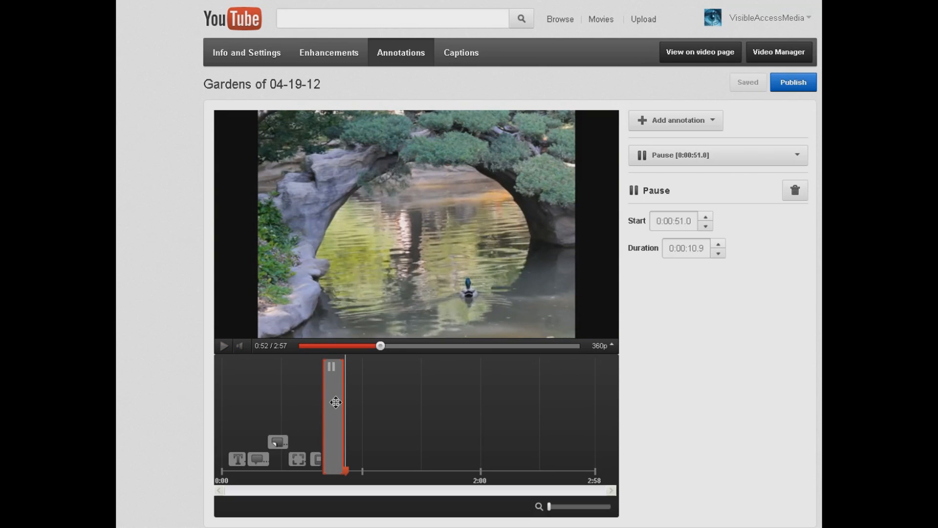
Step: Add a note annotation reading "STOP!!!" in font size 28, placed just above and right of the video frame's centre
left_click(332, 346)
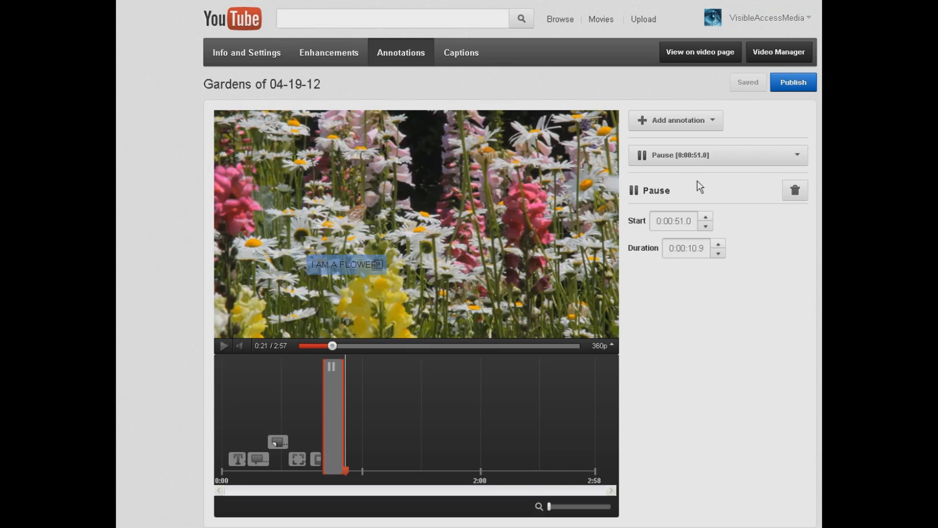
left_click(707, 122)
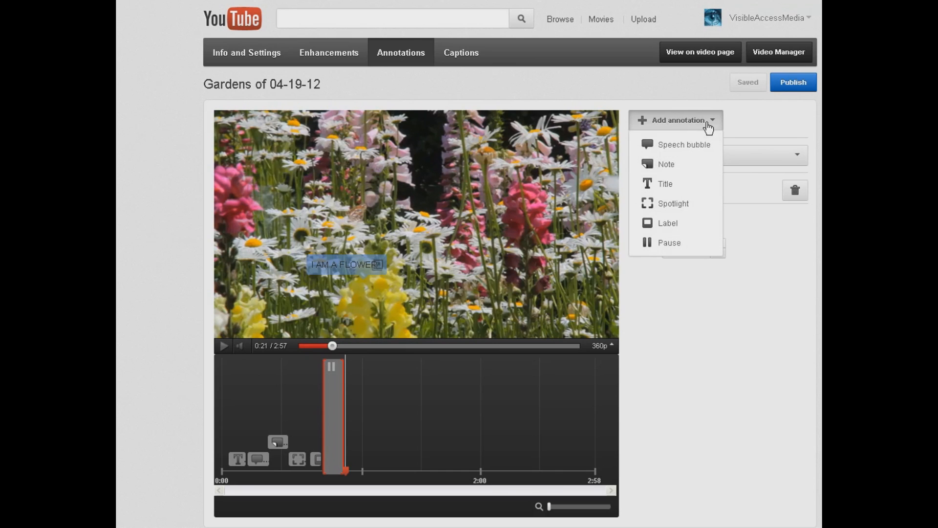
left_click(684, 165)
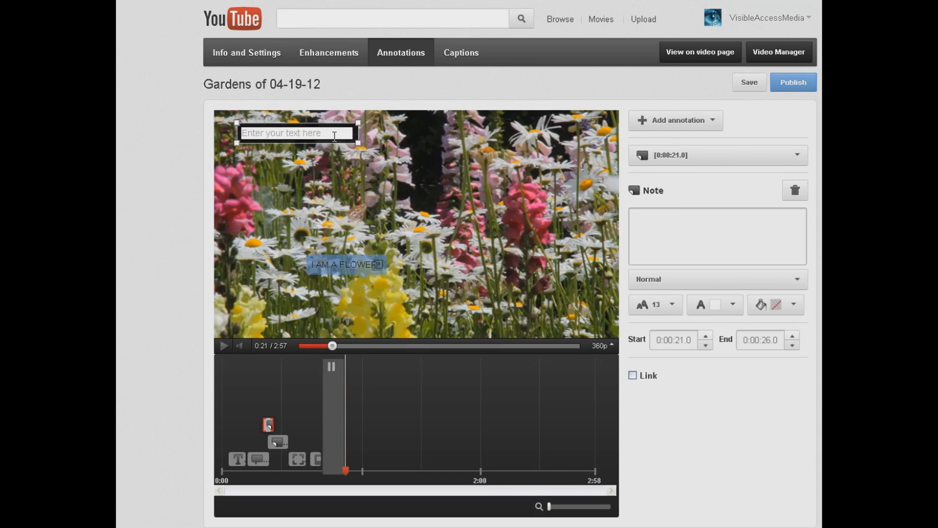
type("STOP!!!")
left_click_drag(337, 142, 524, 188)
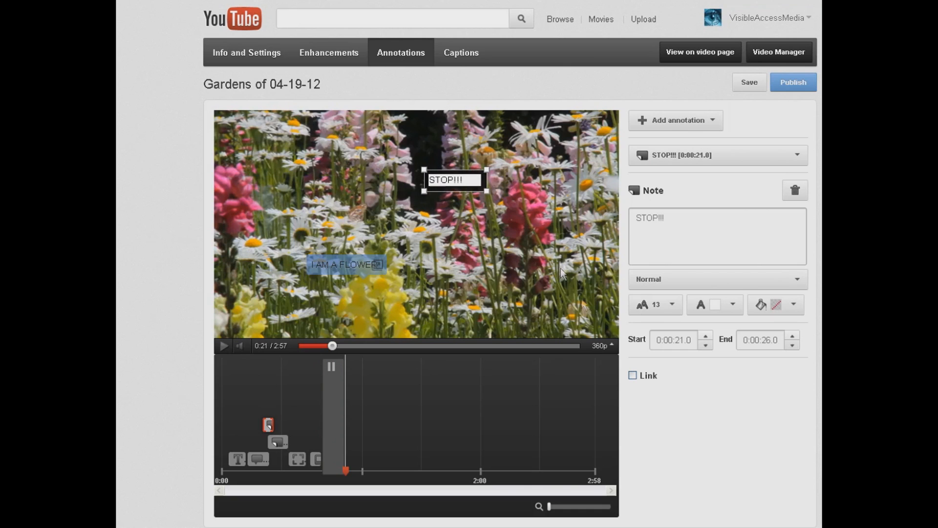
left_click(672, 307)
left_click(650, 379)
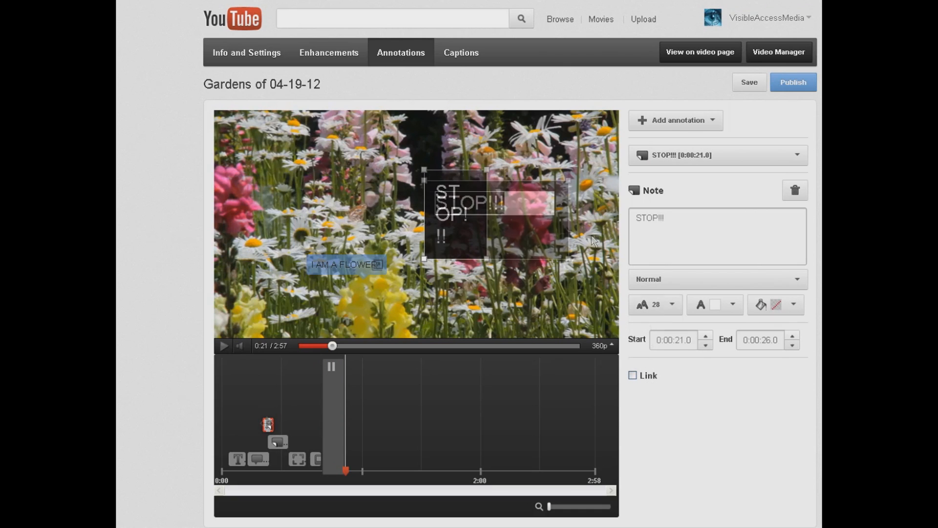
Step: Retime the "STOP!!!" note to run from 0:00:50.5 to 0:00:51.8 over the pause annotation and preview it
mouse_move(304, 422)
left_mouse_down()
mouse_move(295, 426)
mouse_move(336, 420)
mouse_move(318, 391)
left_mouse_up()
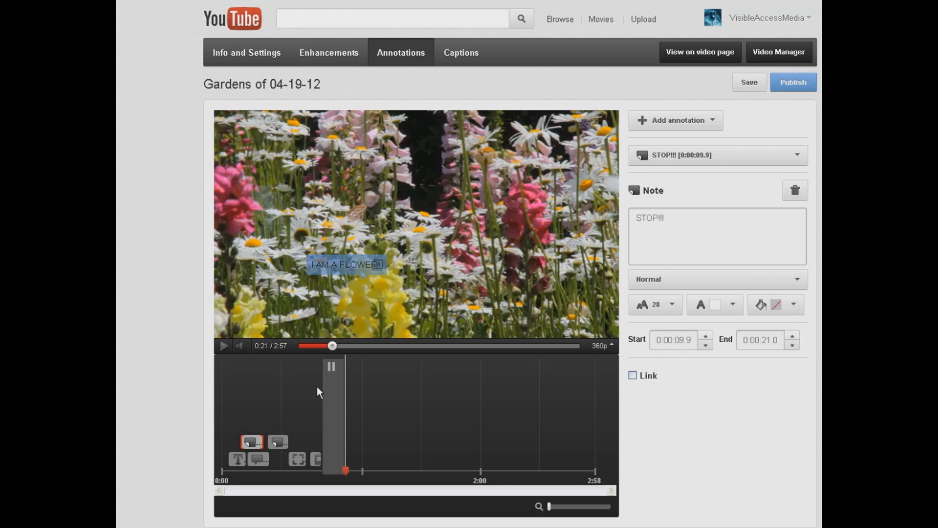
left_click(309, 348)
left_click(224, 346)
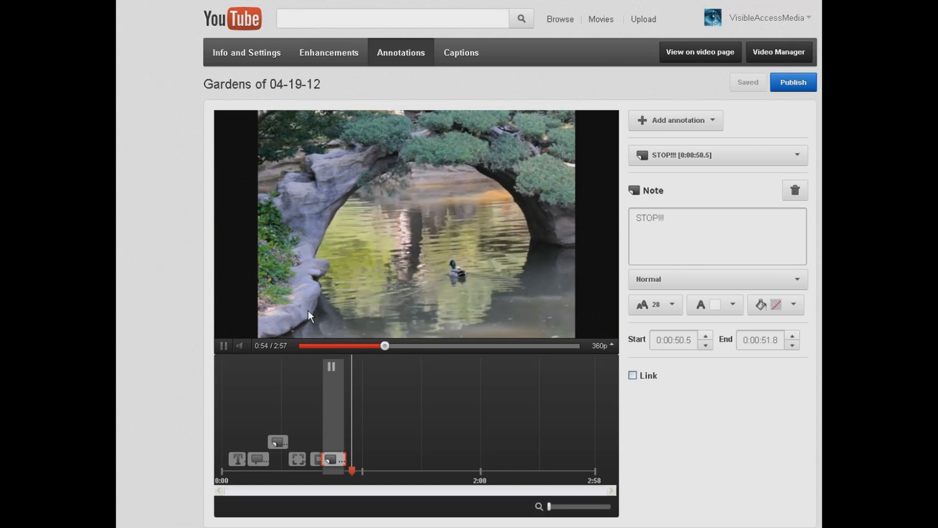
left_click(224, 346)
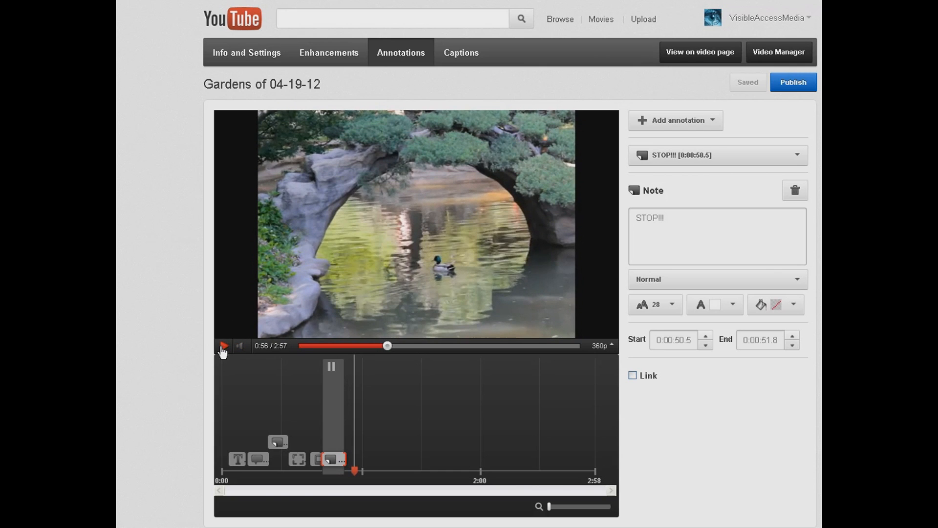